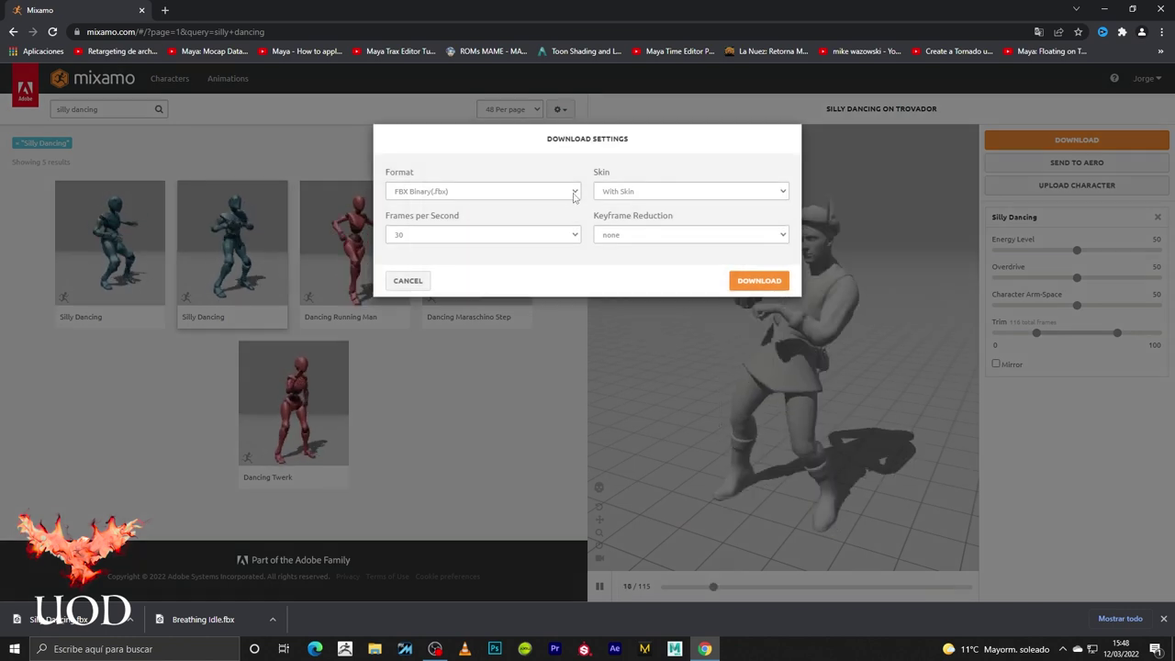
- Keep FBX Binary (.fbx) as the download format and close Mixamo's Download Settings
left_click(568, 193)
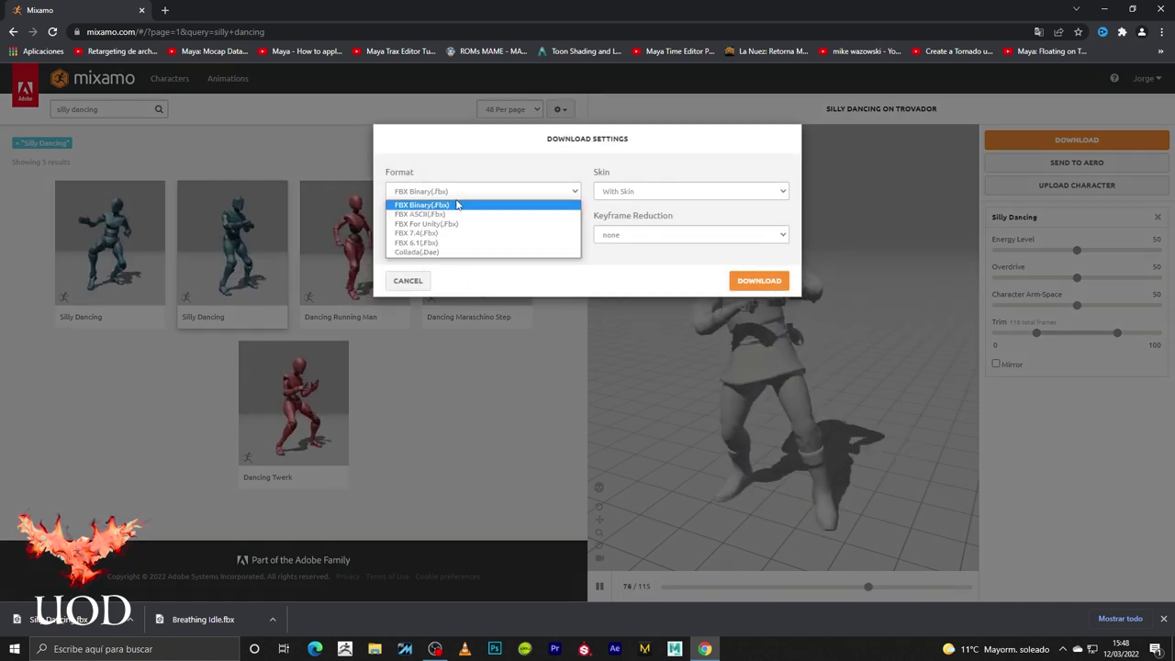
left_click(480, 165)
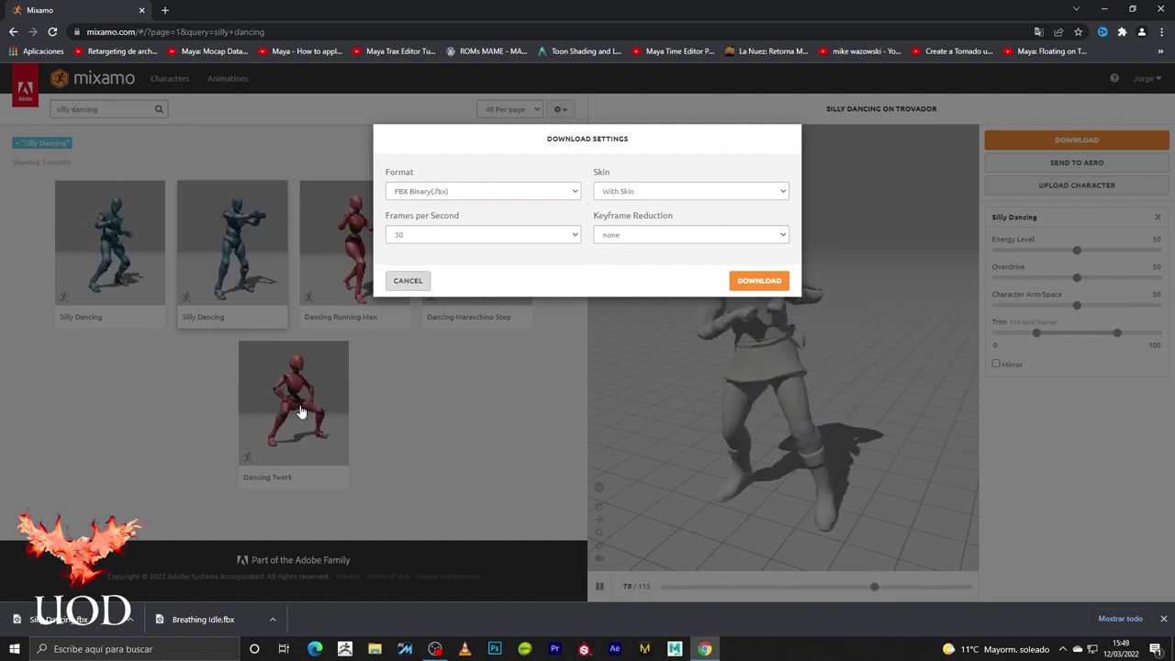
left_click(269, 408)
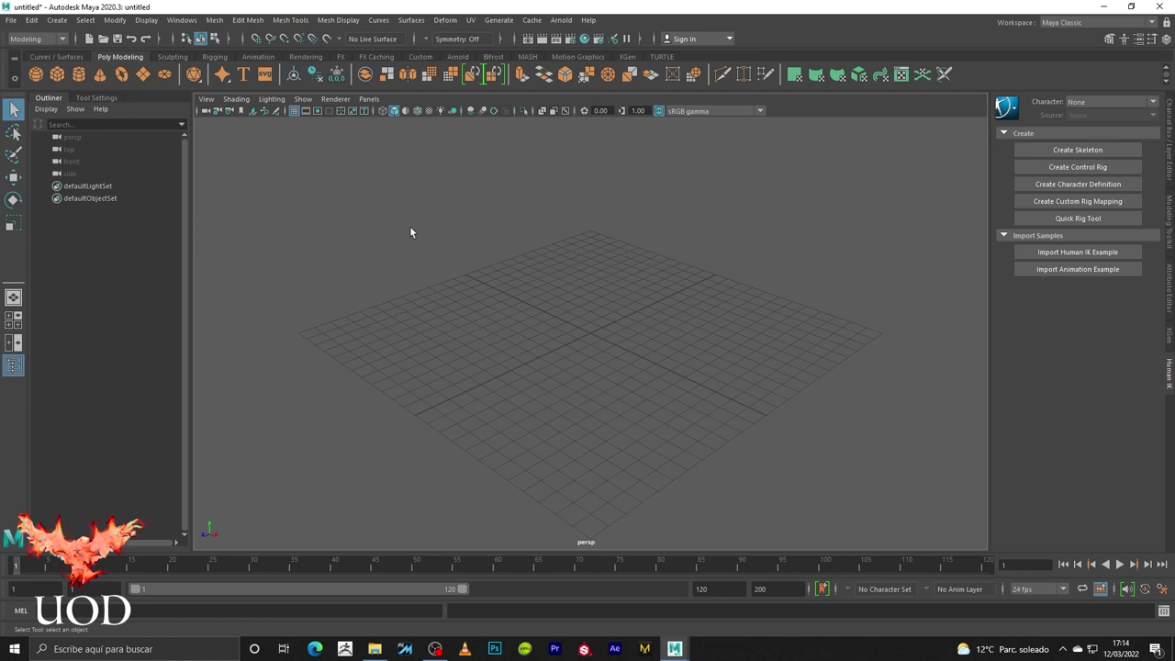
- Show the Transiciones folder with Breathing Idle.fbx and Silly Dancing.fbx, centred over Maya
left_click(183, 20)
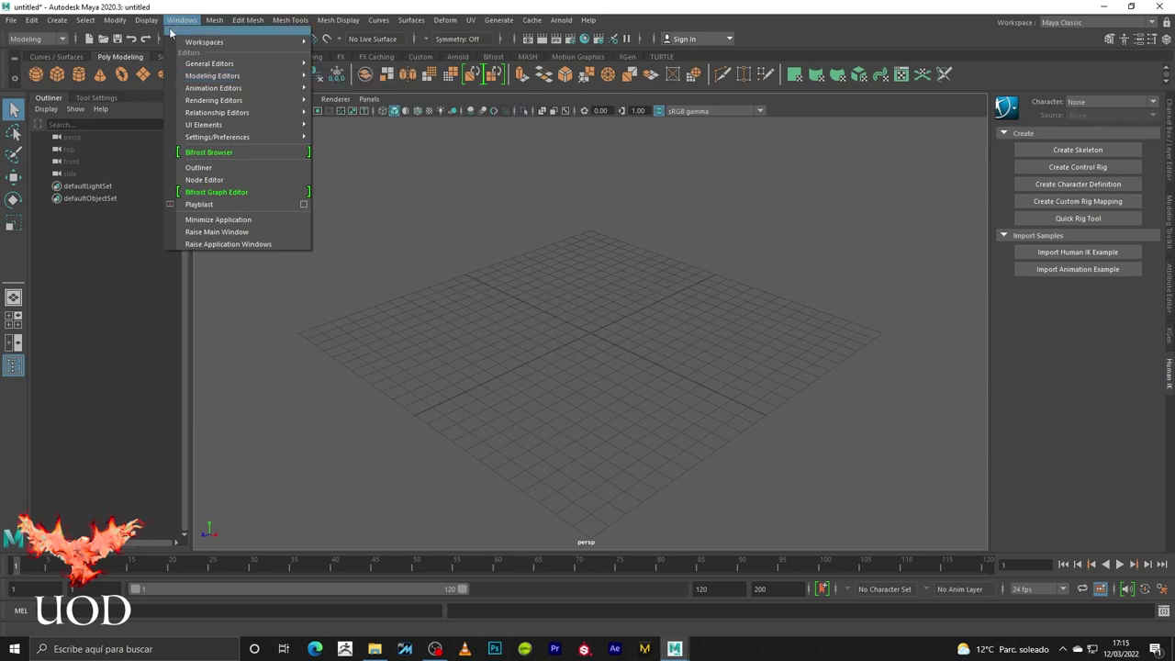
mouse_move(213, 88)
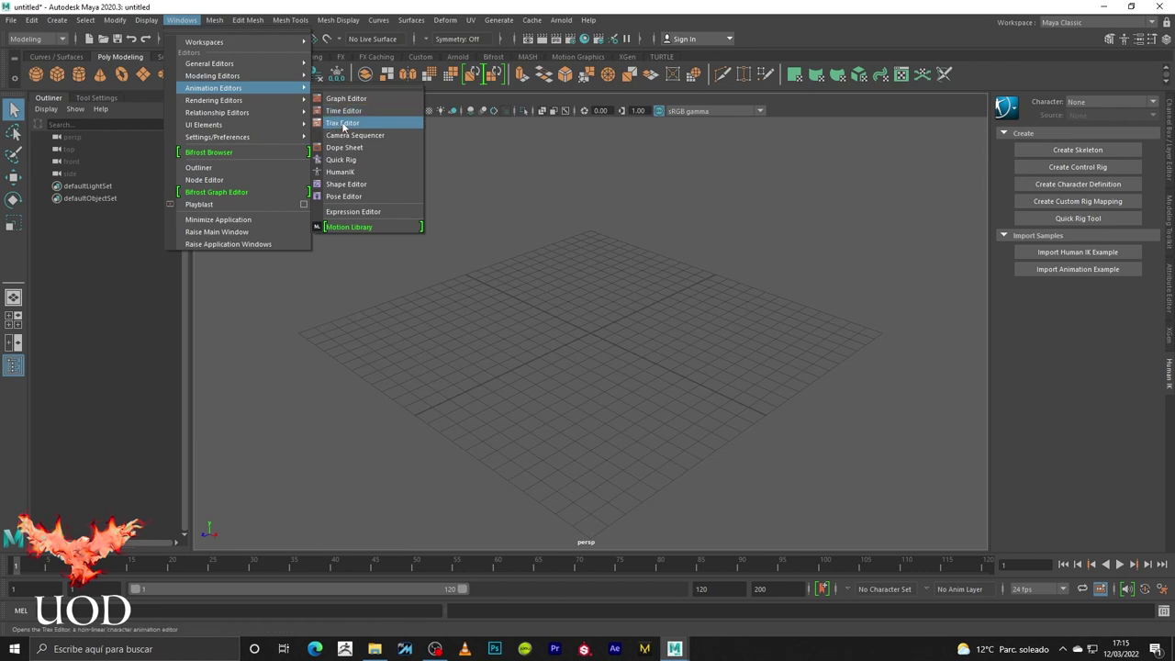
left_click(537, 226)
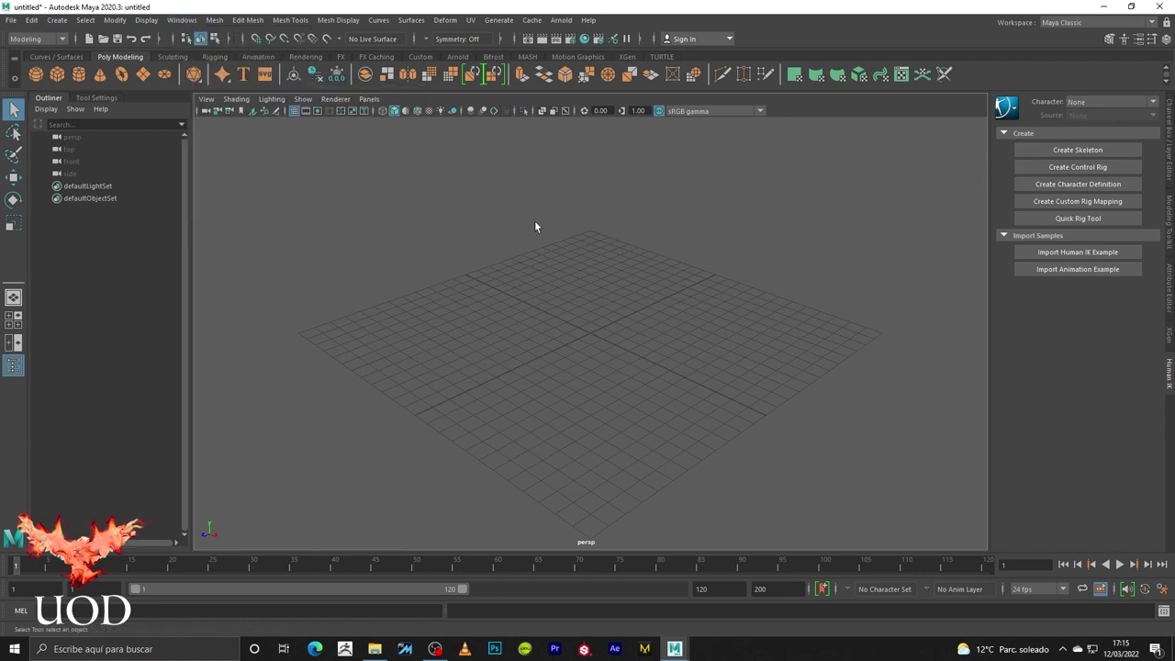
left_click(375, 649)
left_click_drag(1016, 156, 766, 118)
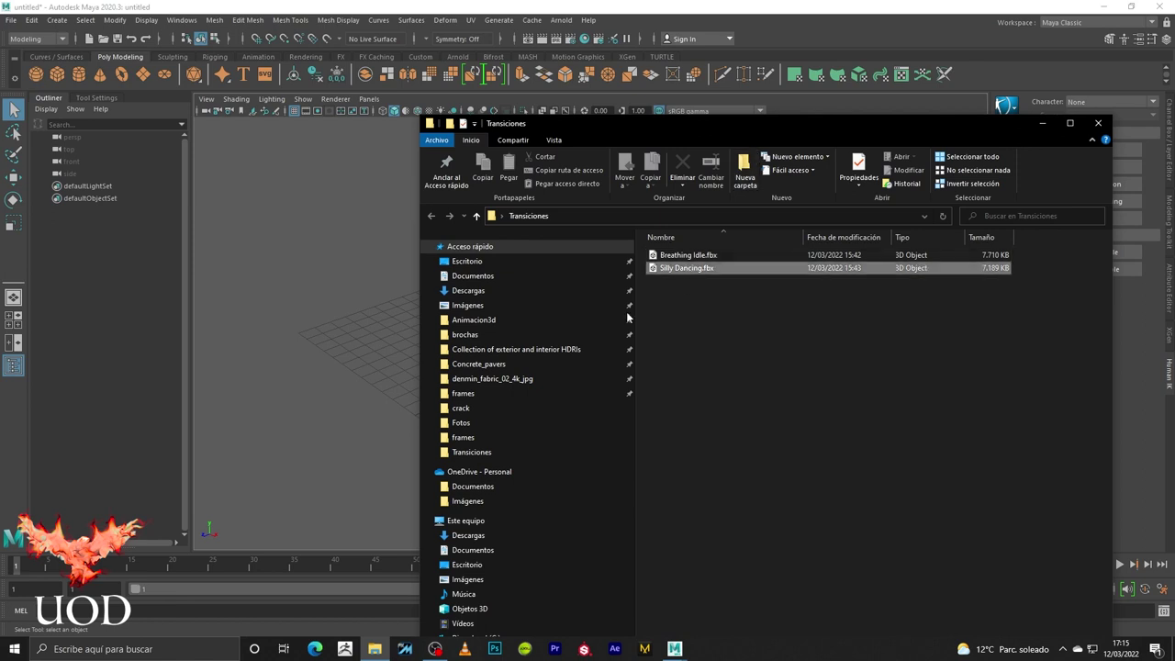
- Import Silly Dancing.fbx into the viewport and dismiss the import warnings report
left_click_drag(680, 268, 289, 285)
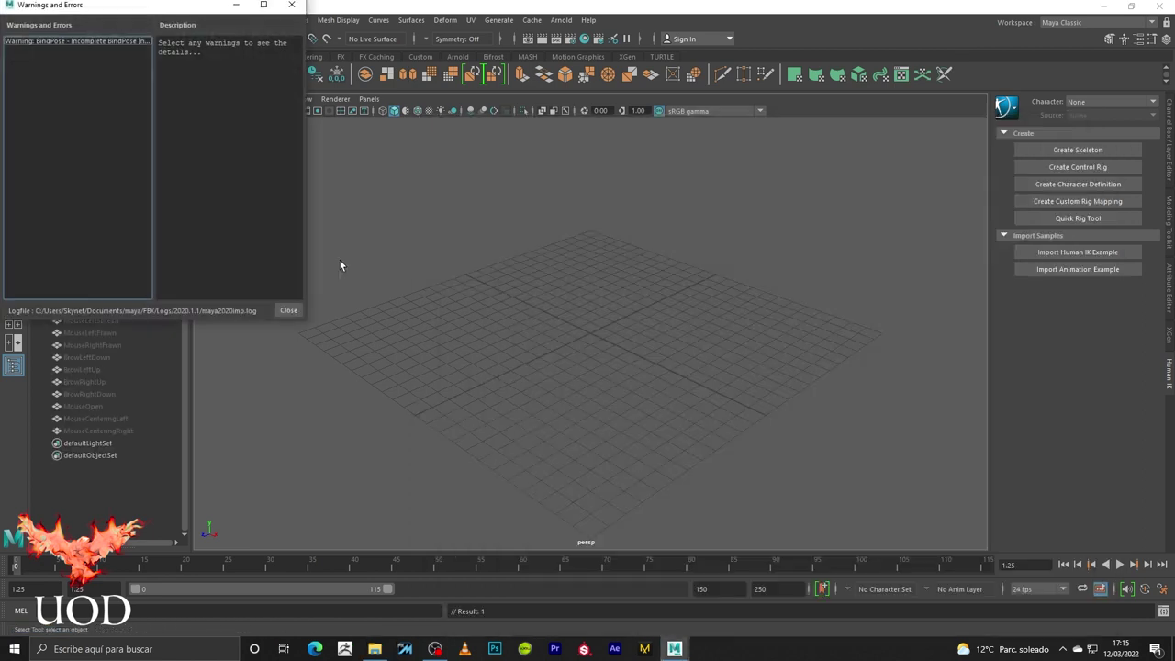
left_click(288, 311)
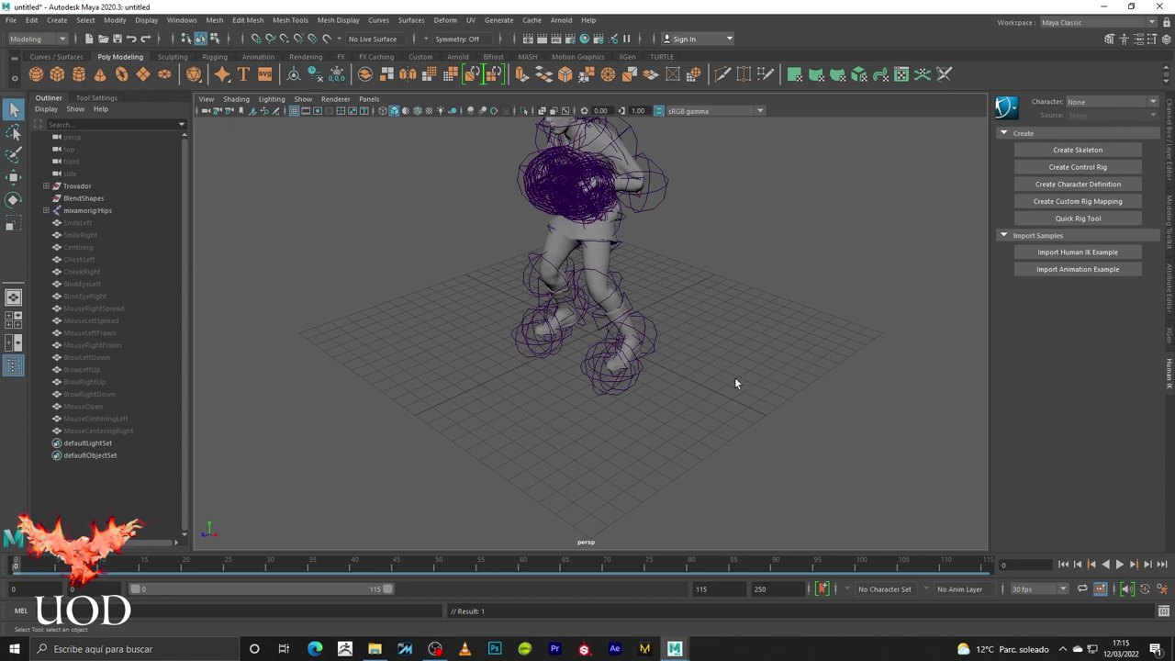
- Play the dance animation, orbit the view, and move the Transiciones window aside
left_click(1122, 565)
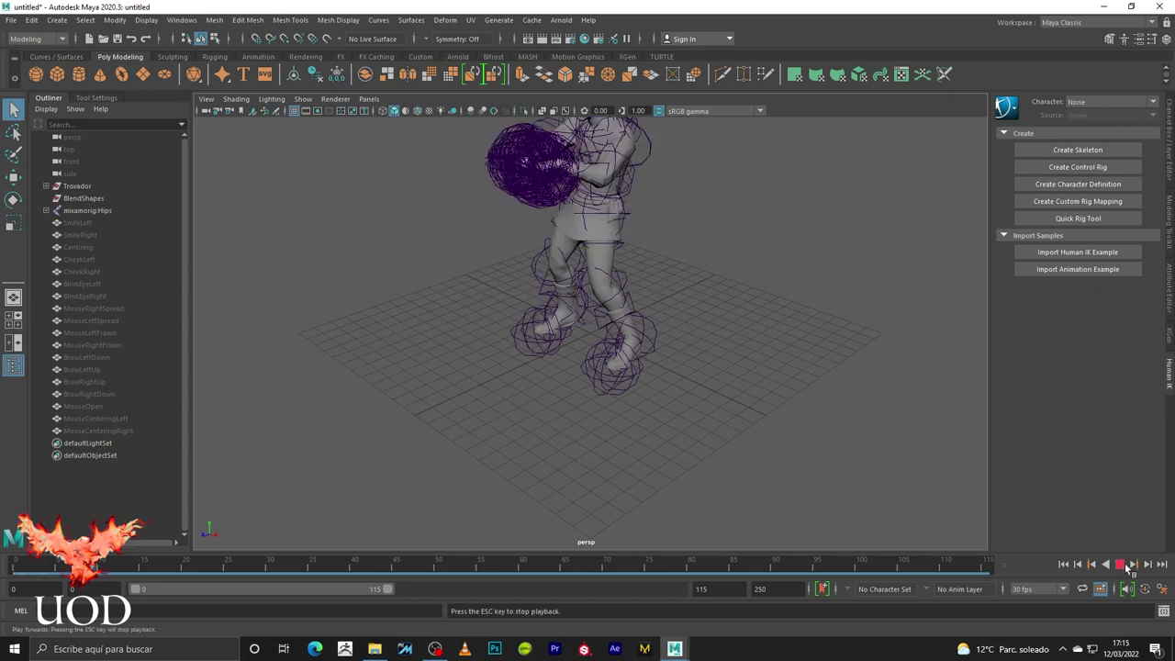
left_click(1128, 565)
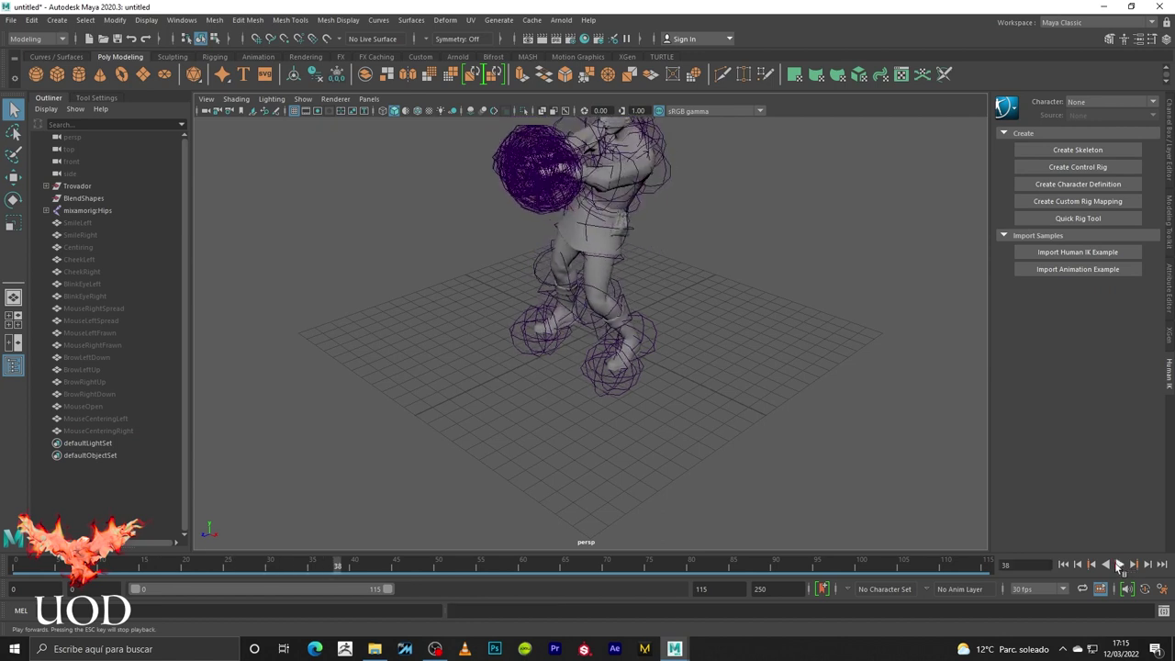
mouse_move(754, 231)
left_mouse_down("alt")
mouse_move(797, 264)
mouse_move(721, 334)
left_mouse_up("alt")
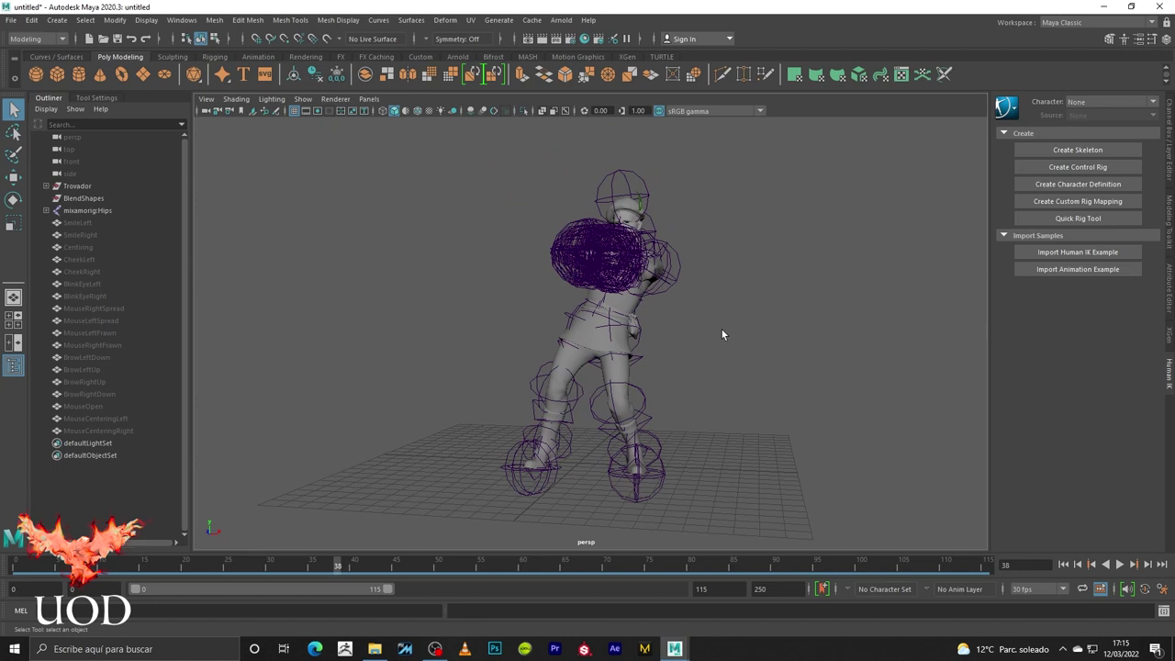
left_click(374, 649)
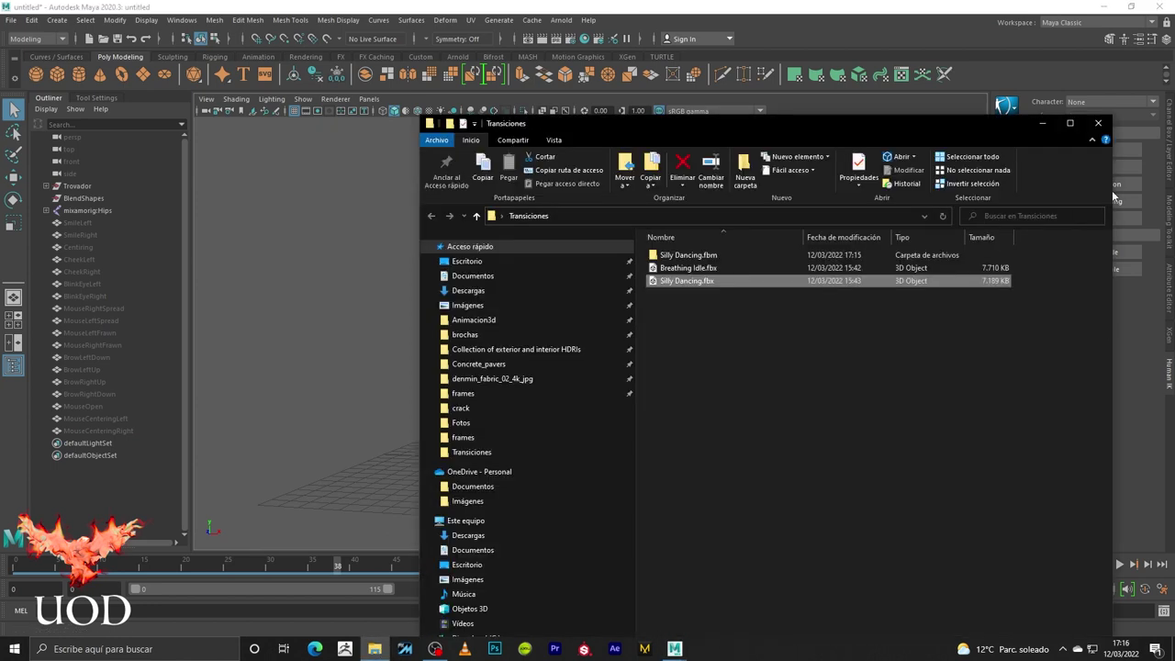
left_click_drag(841, 132, 1174, 167)
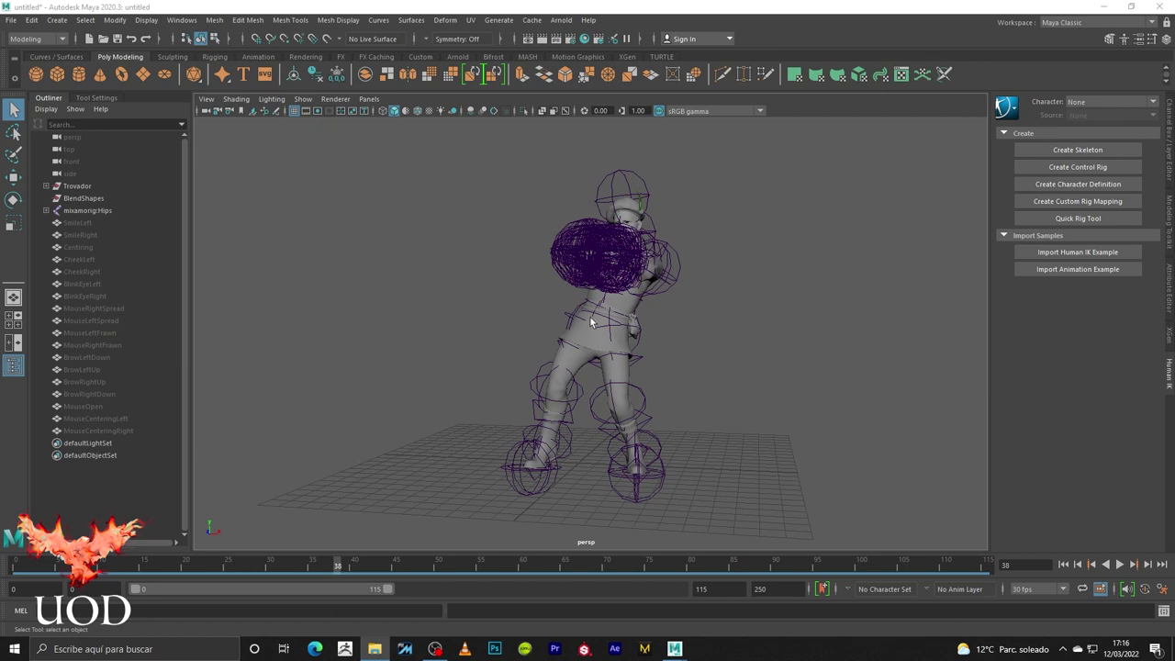
- Replay the dance from the start, stop at frame 95, and select mixamorig:Hips
left_click(10, 20)
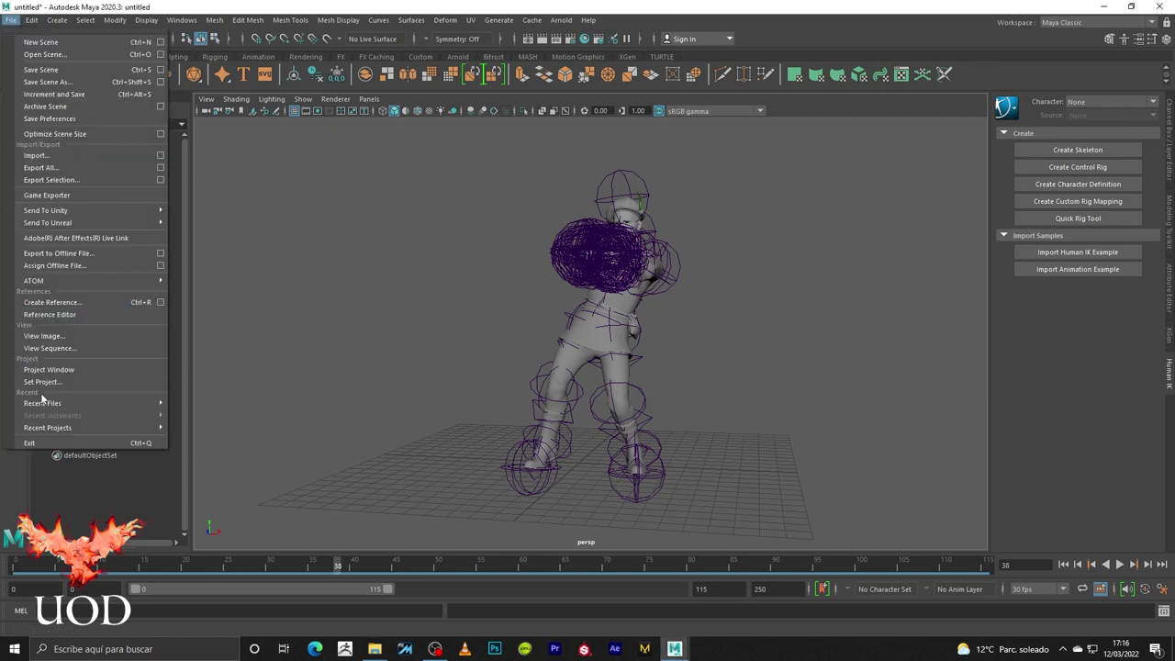
left_click(764, 189)
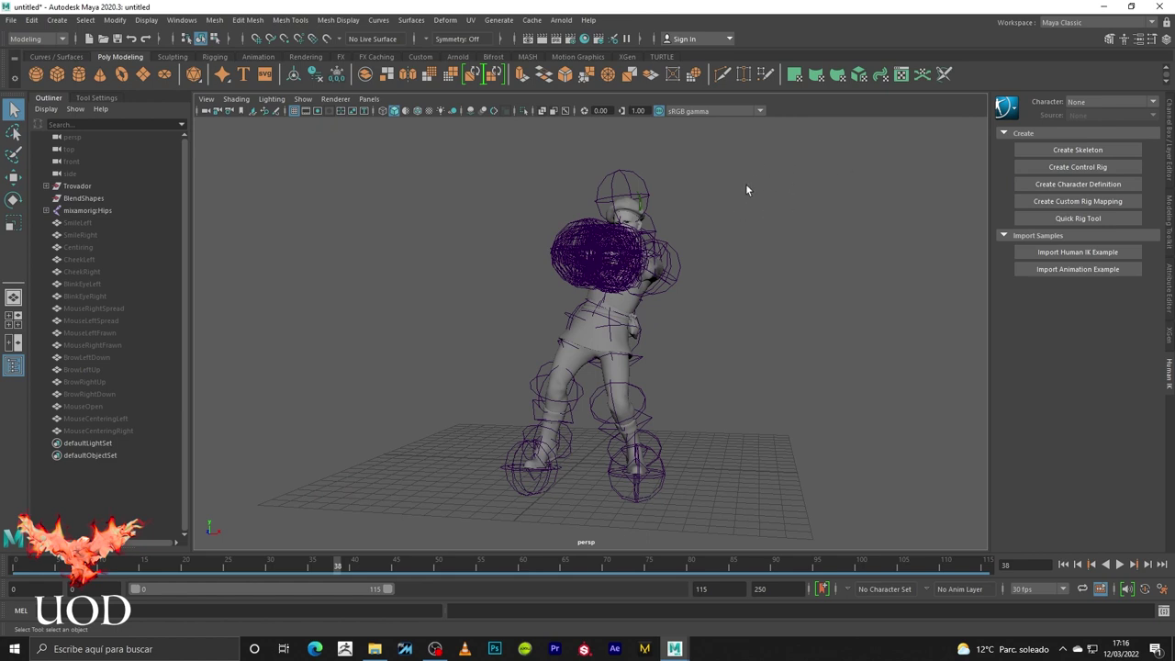
left_click(1063, 565)
left_click(1119, 565)
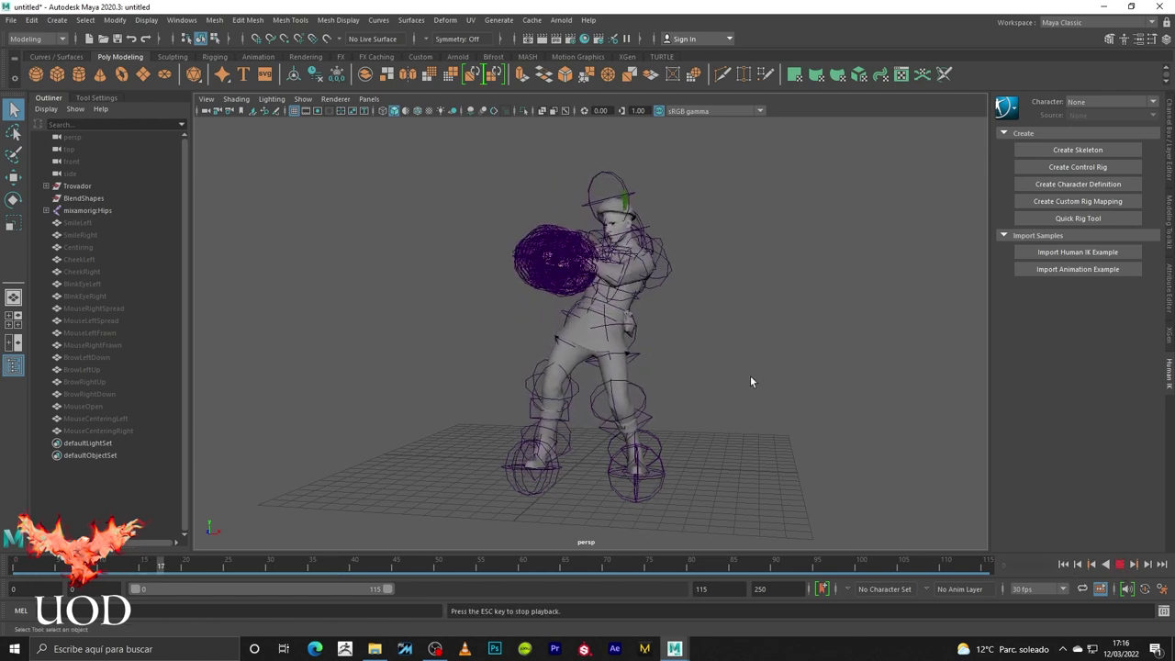
left_click(1120, 567)
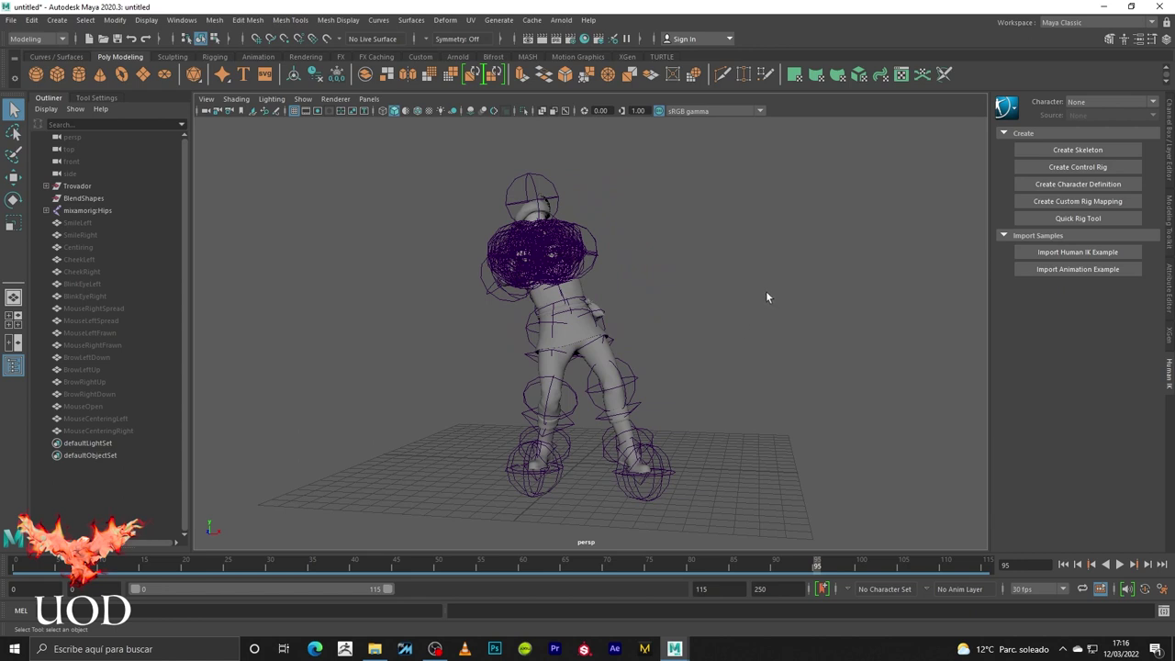
left_click(85, 211)
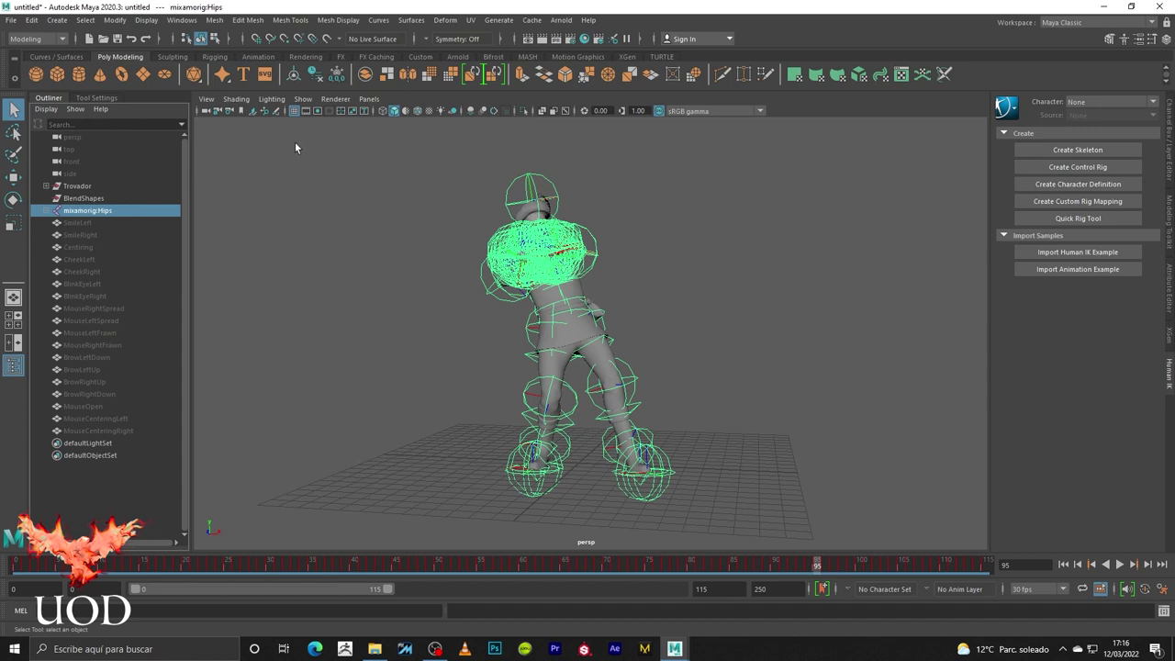
- Reselect the mixamorig:Hips root joint of the rig
left_click(85, 20)
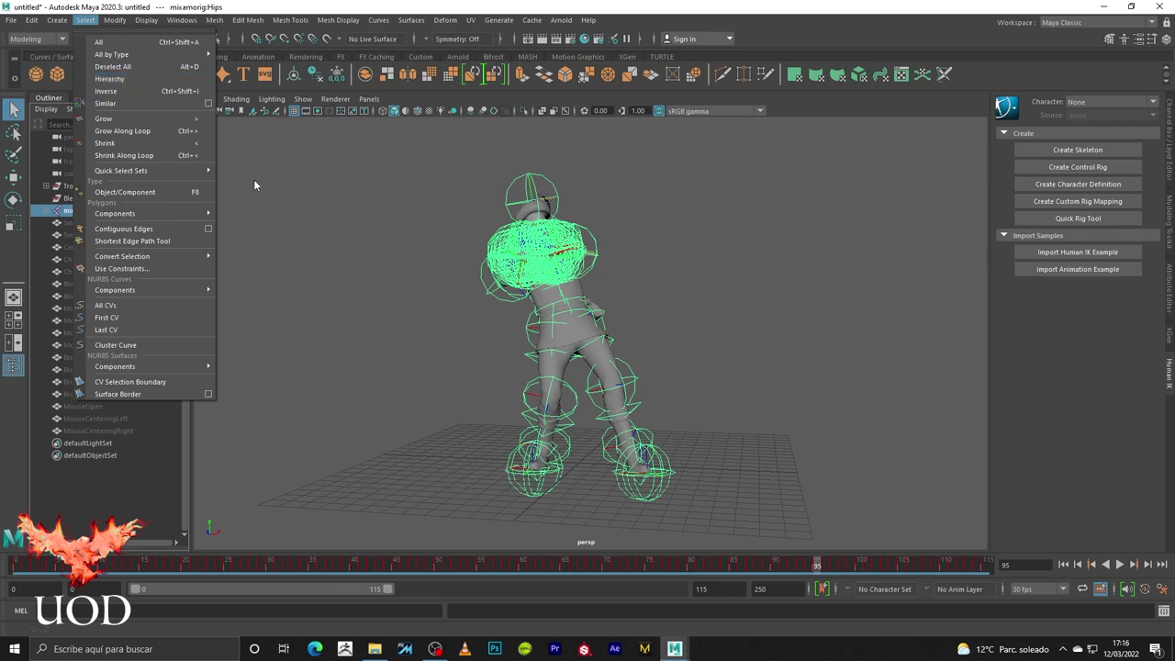
left_click(300, 203)
left_click(95, 212)
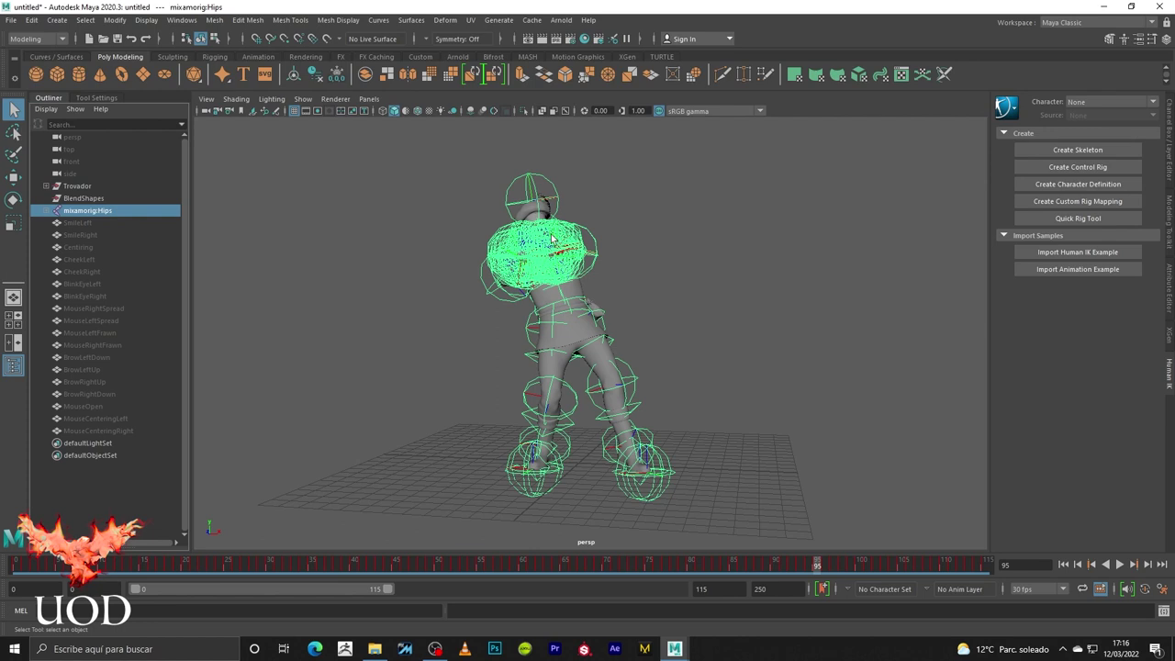
- Open the Trax Editor as a smaller floating window beside the character
left_click(182, 20)
mouse_move(214, 89)
left_click(358, 114)
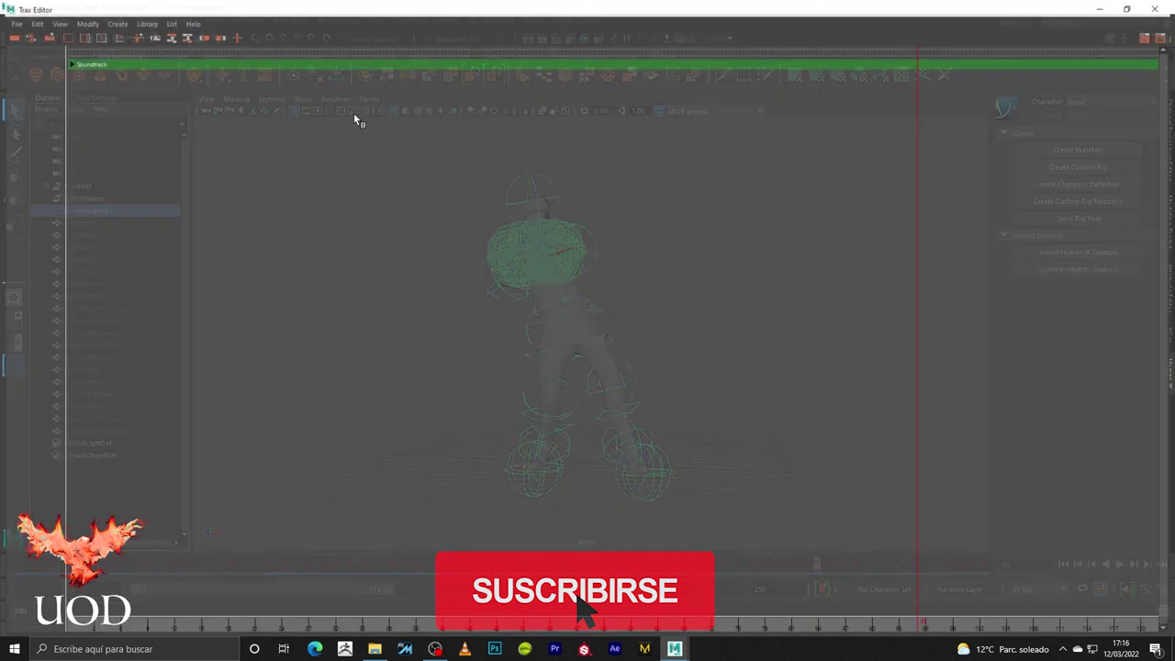
double_click(484, 6)
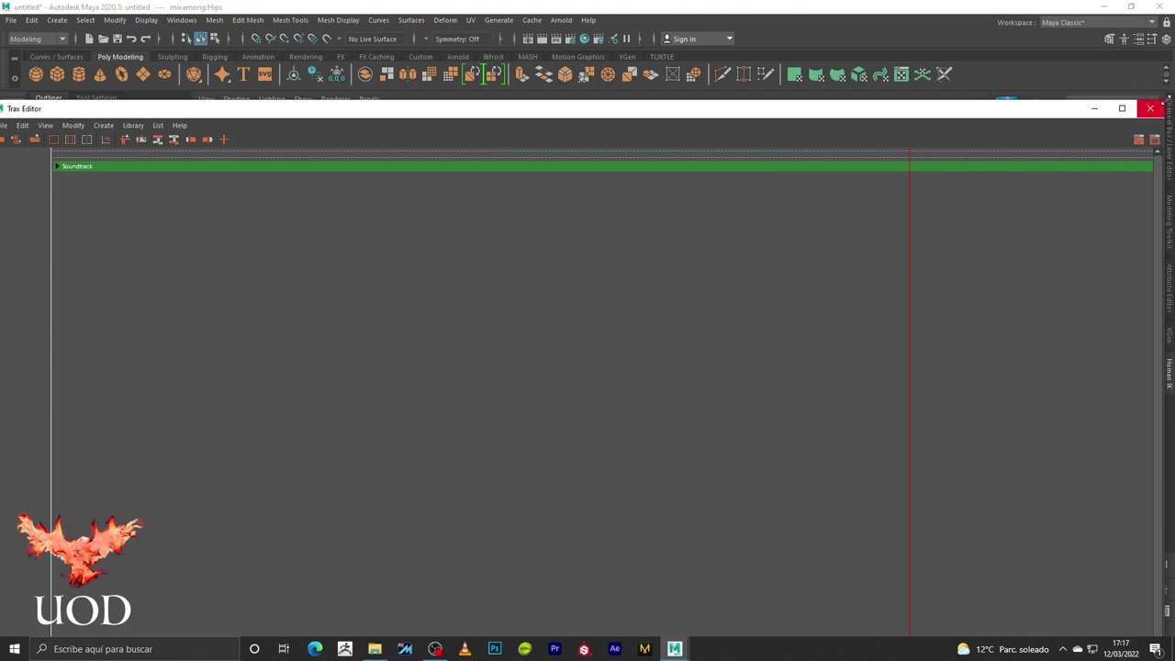
left_click_drag(1166, 101, 363, 343)
mouse_move(250, 358)
left_mouse_down()
mouse_move(692, 282)
mouse_move(939, 173)
left_mouse_up()
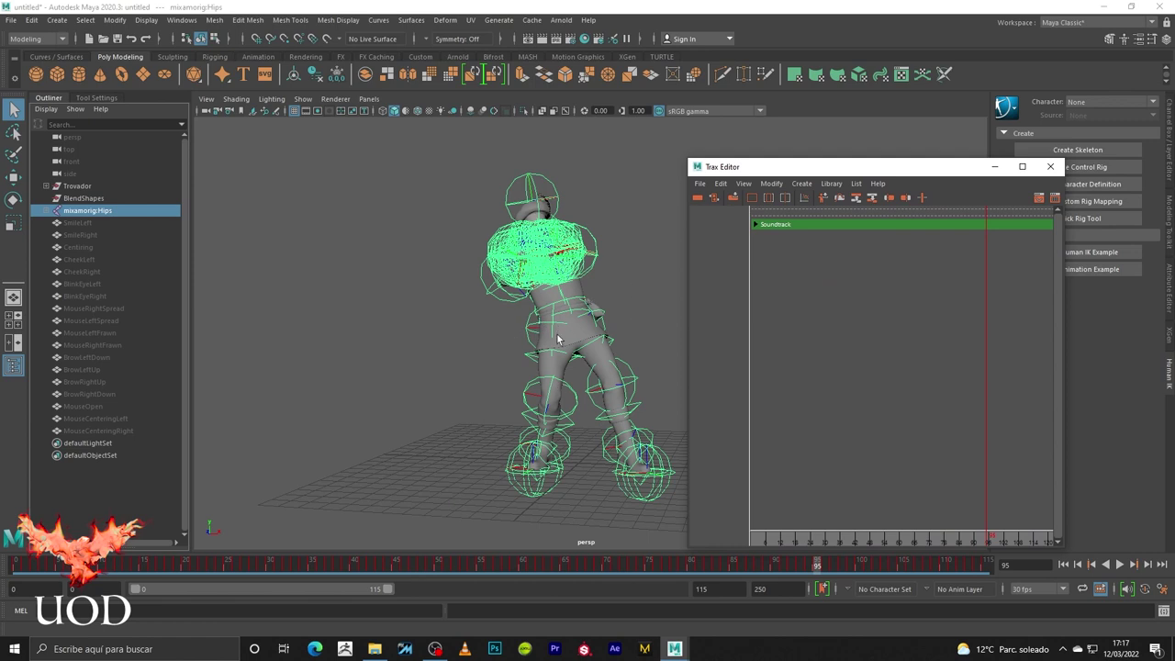
- Create clip1 from the rig's dance animation, then rewind and scrub to check poses
left_click(801, 184)
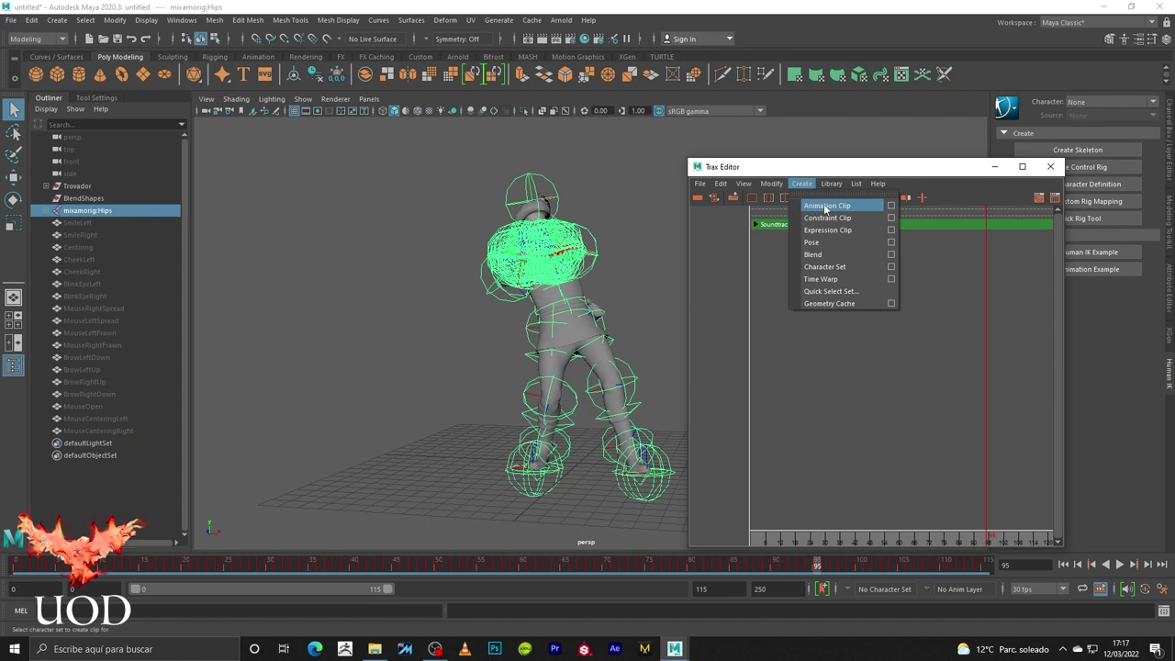
left_click(826, 206)
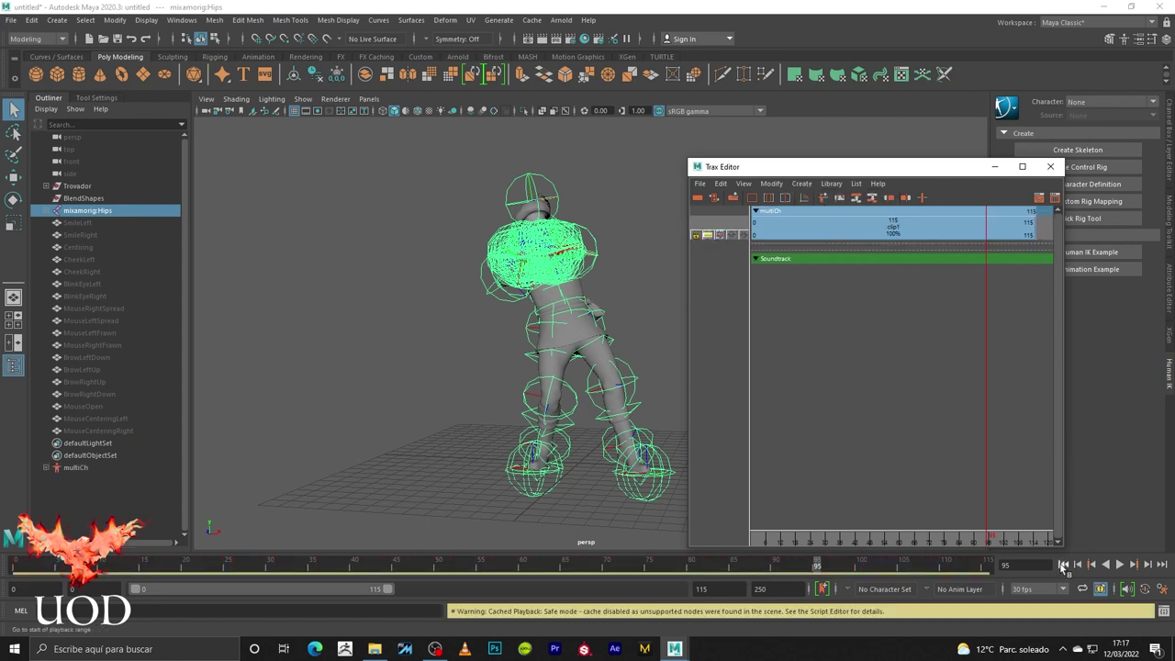
left_click(1064, 565)
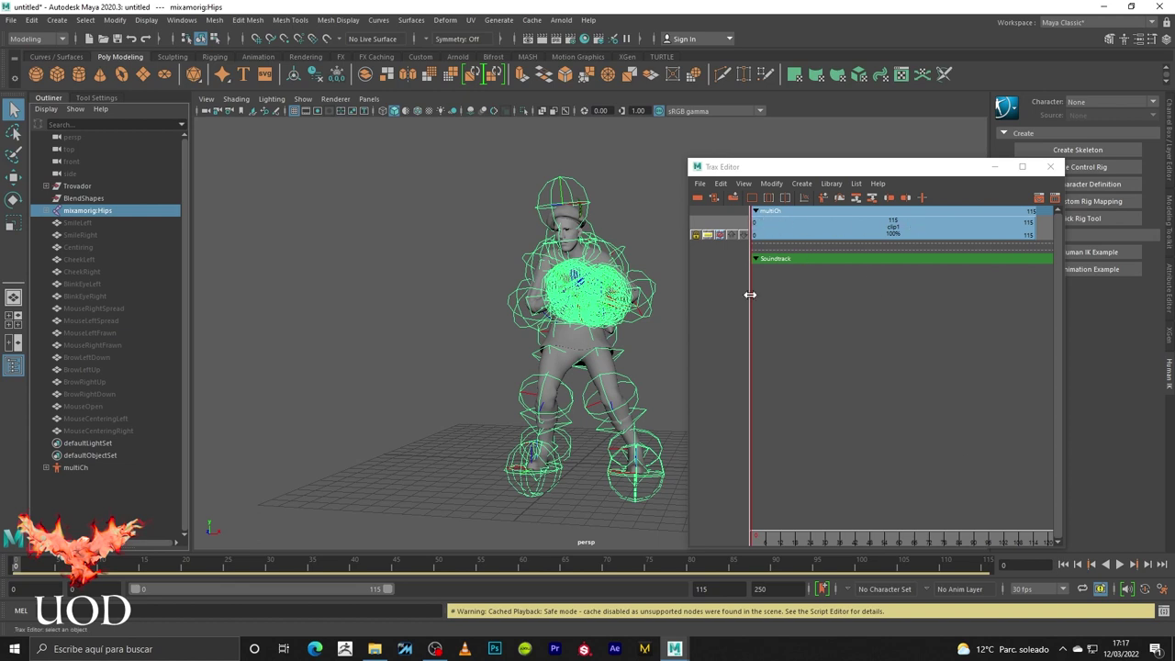
mouse_move(754, 297)
left_mouse_down()
mouse_move(1031, 287)
mouse_move(742, 289)
mouse_move(1033, 283)
mouse_move(755, 280)
left_mouse_up()
double_click(730, 589)
type("5")
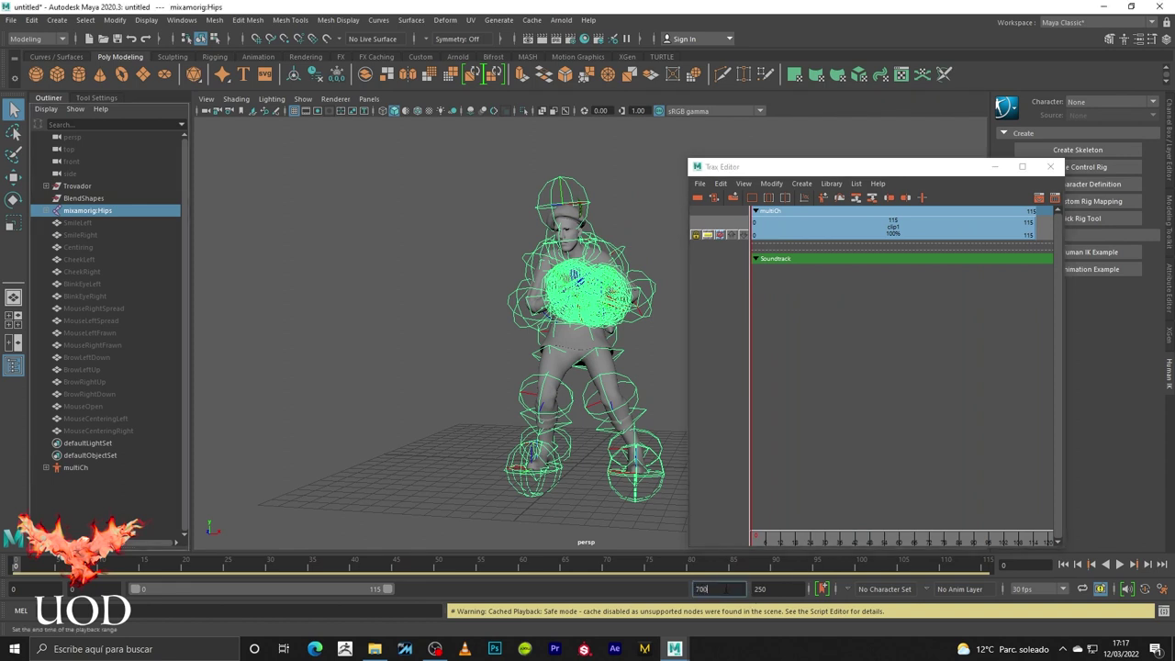
key("Return")
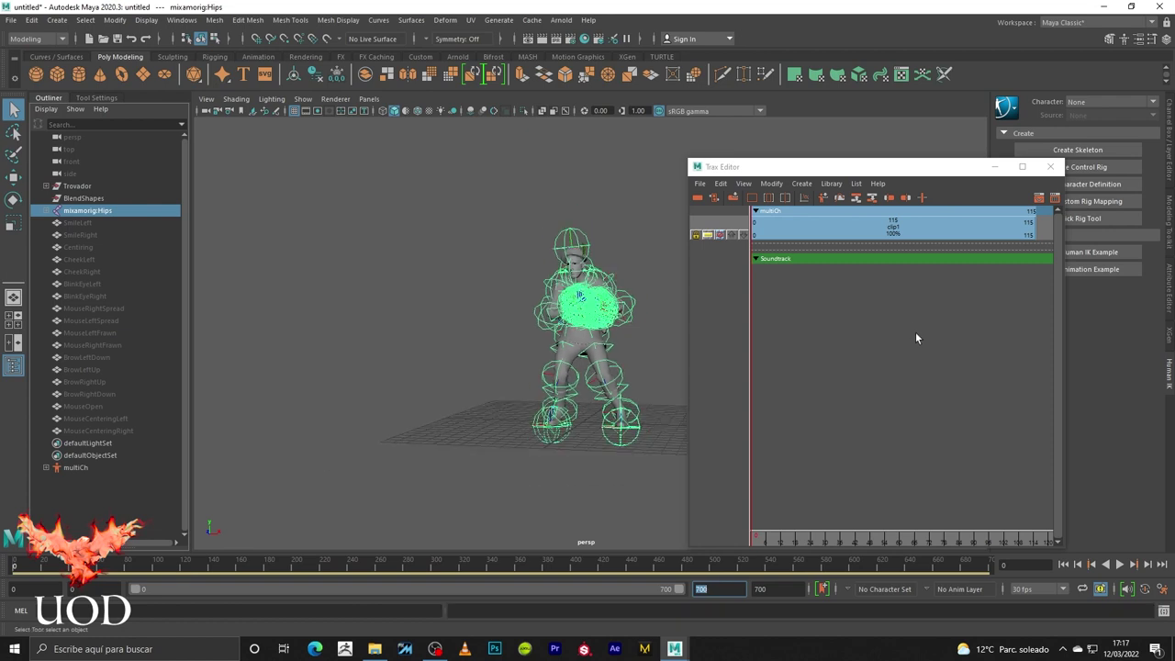
left_click(1021, 166)
mouse_move(921, 247)
right_mouse_down("alt")
mouse_move(520, 243)
mouse_move(517, 209)
right_mouse_up("alt")
mouse_move(679, 218)
middle_mouse_down("alt")
mouse_move(488, 310)
mouse_move(876, 268)
mouse_move(770, 211)
middle_mouse_up("alt")
middle_click_drag(755, 138, 781, 149, "alt")
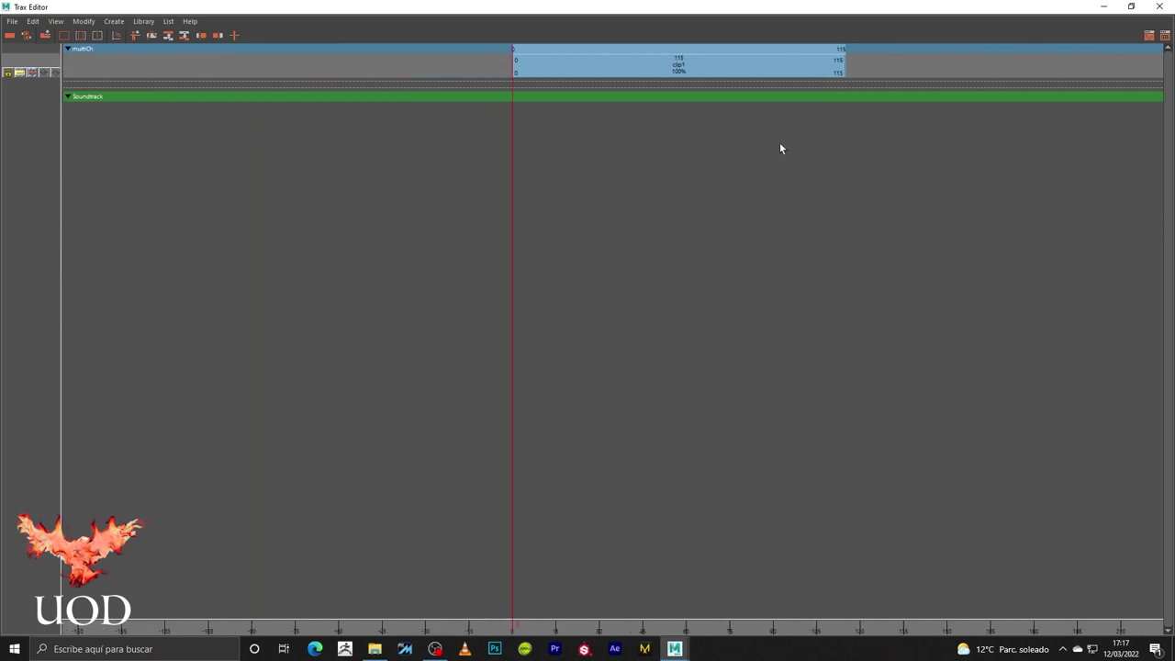
right_click_drag(781, 149, 734, 164, "alt")
mouse_move(650, 208)
middle_mouse_down("alt")
mouse_move(616, 208)
mouse_move(688, 208)
mouse_move(459, 212)
mouse_move(748, 209)
mouse_move(490, 230)
mouse_move(703, 220)
mouse_move(635, 223)
mouse_move(675, 230)
middle_mouse_up("alt")
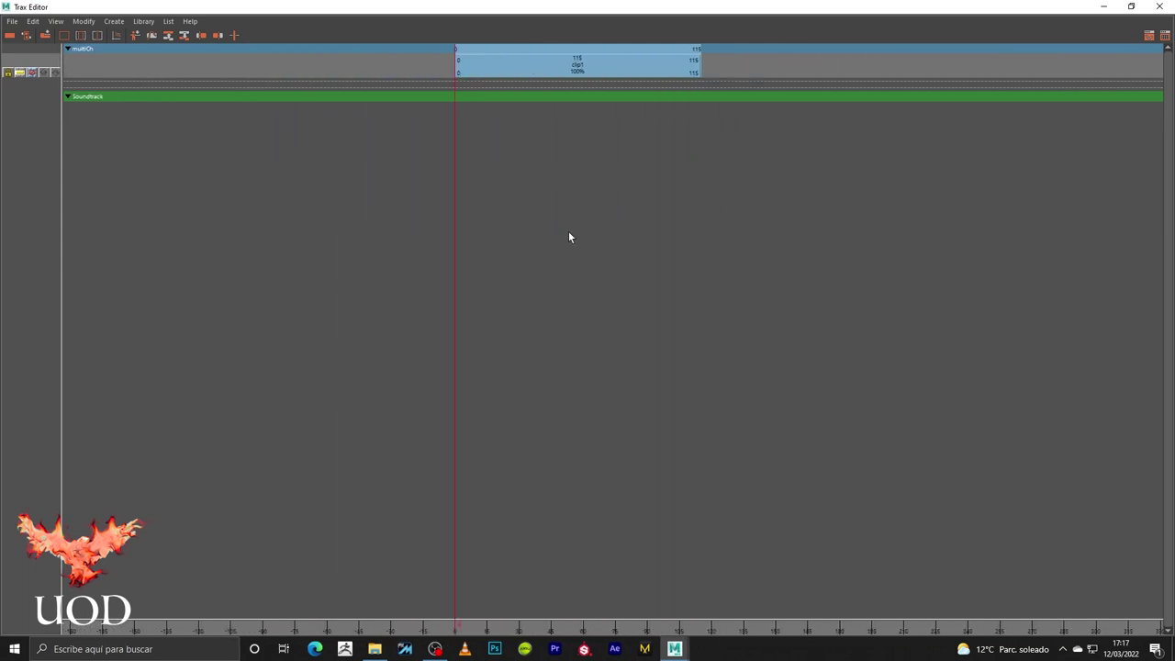
double_click(619, 8)
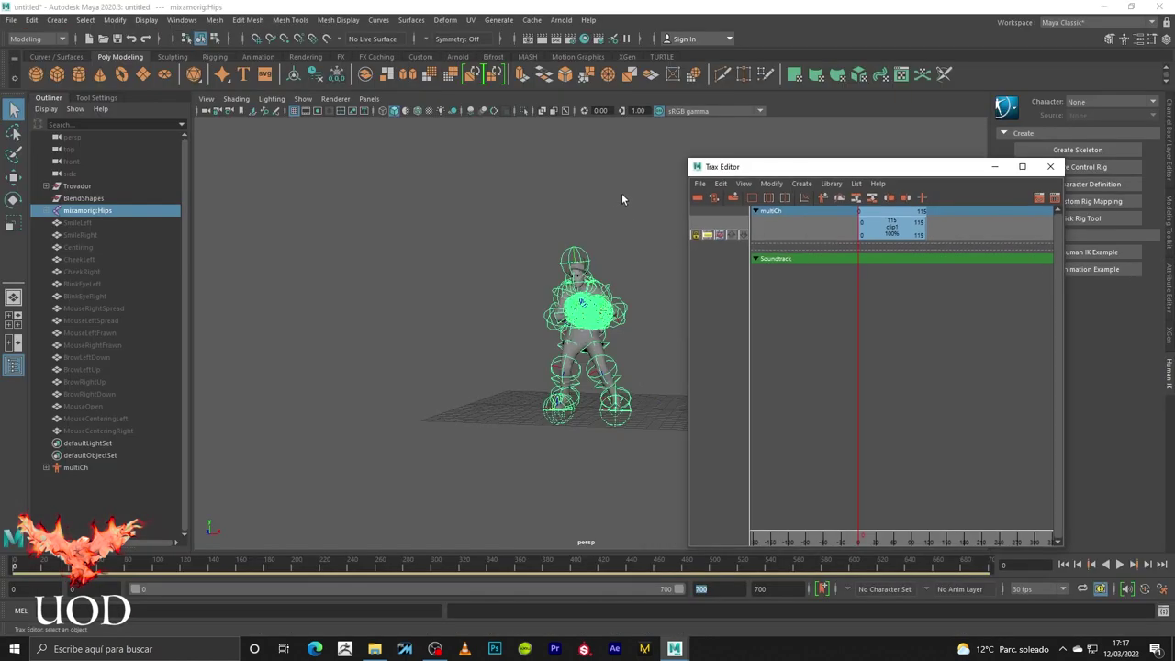
scroll(625, 215, "up", 2)
scroll(626, 215, "up", 3)
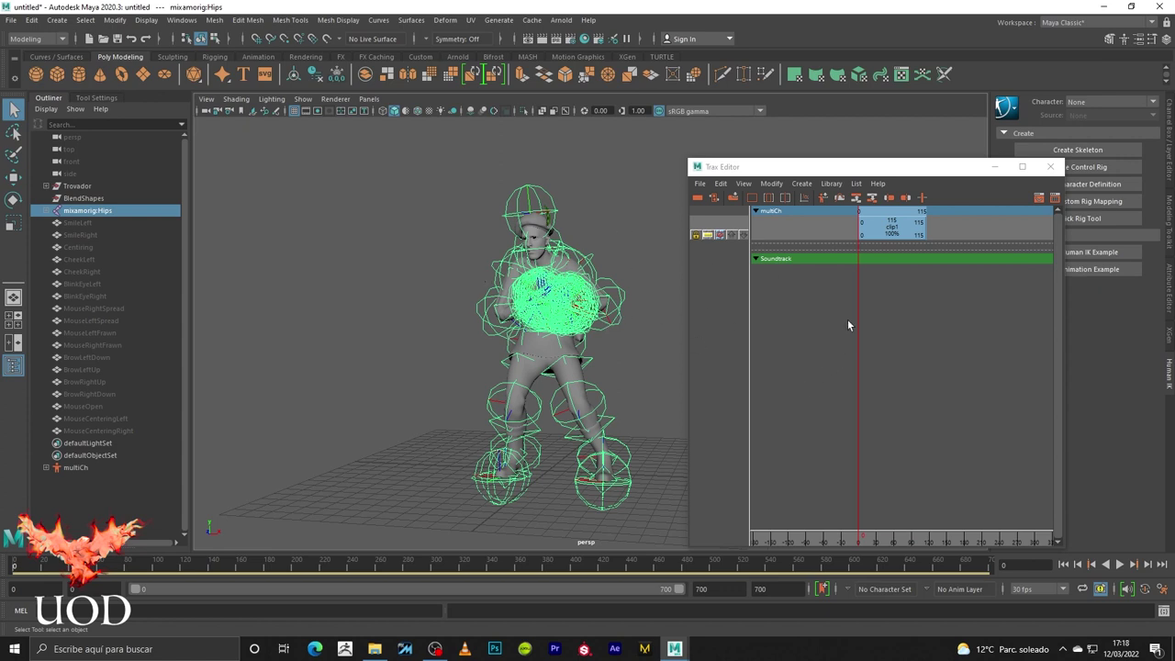
- Rename the Trax clip1 to 'Dancing' and reselect it
left_click(701, 184)
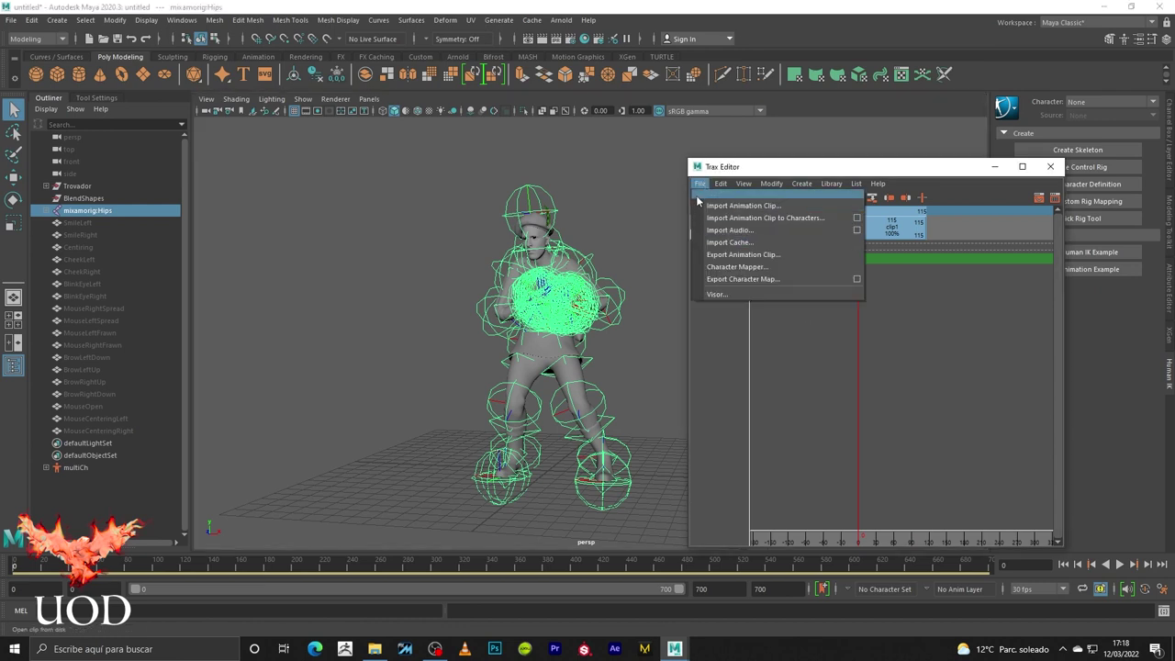
left_click(762, 255)
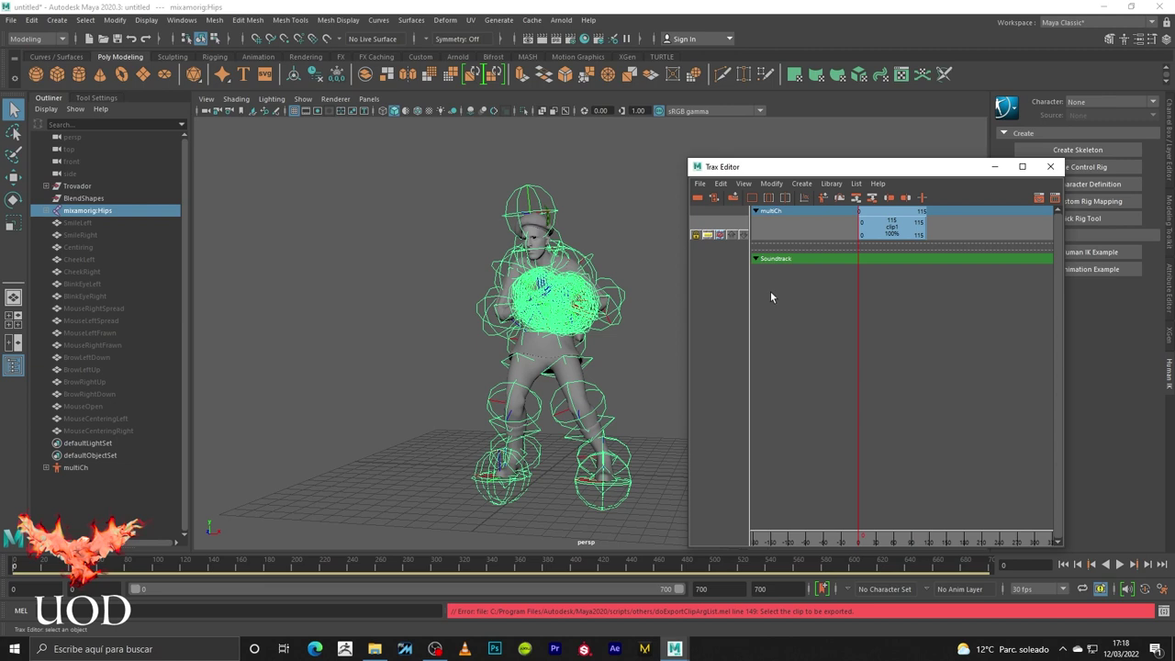
double_click(891, 229)
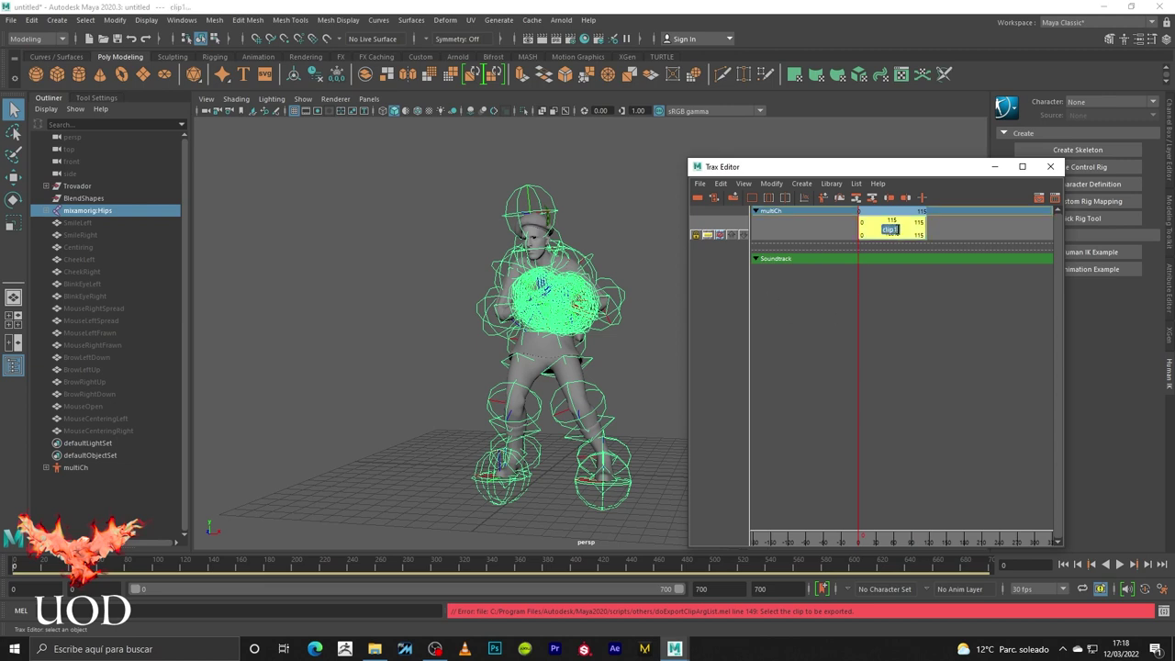
type("Danc")
key("Return")
left_click(868, 325)
left_click(905, 232)
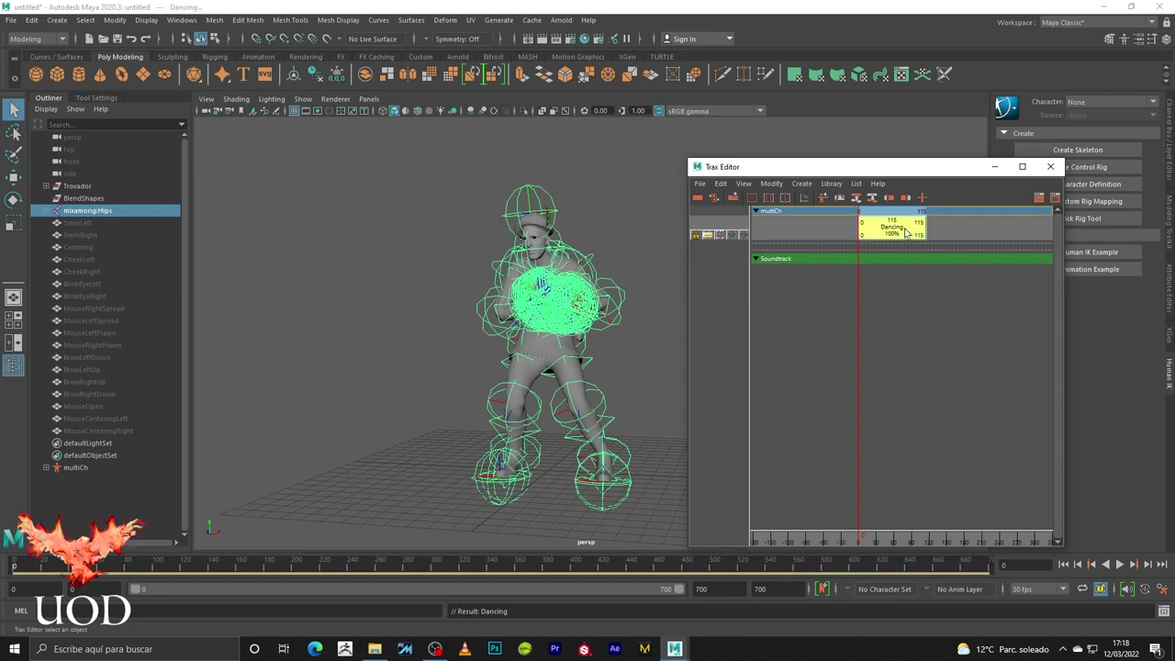
- Export the Dancing clip as Maya ASCII file 'Dancing' into Desktop > Transiciones
left_click(700, 184)
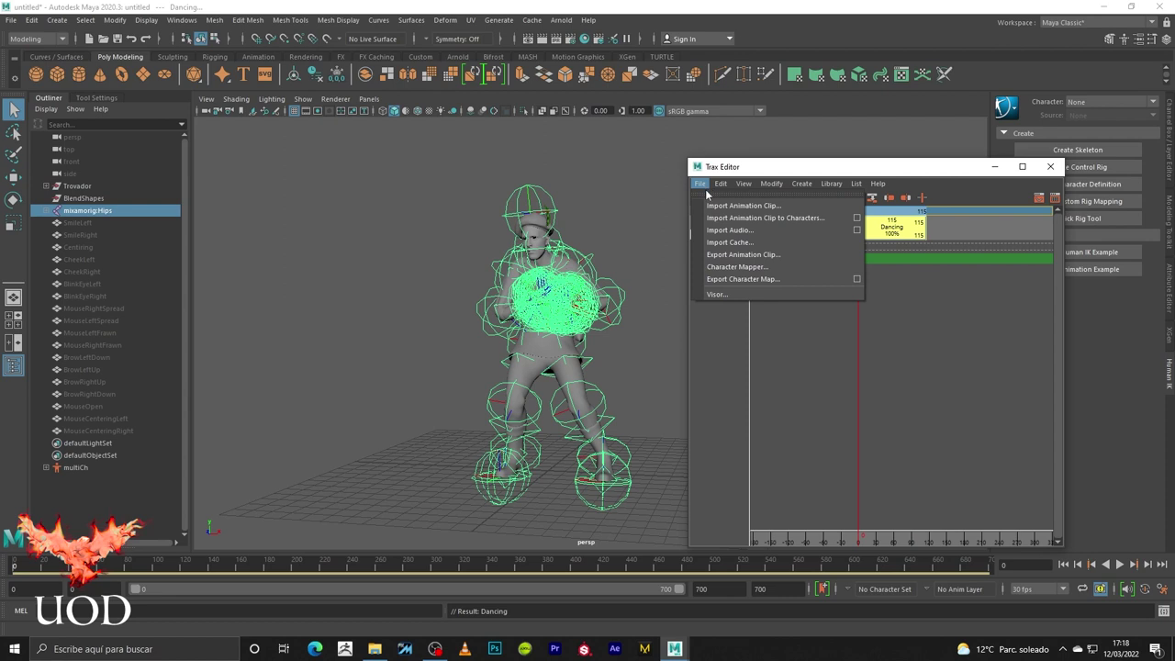
left_click(736, 256)
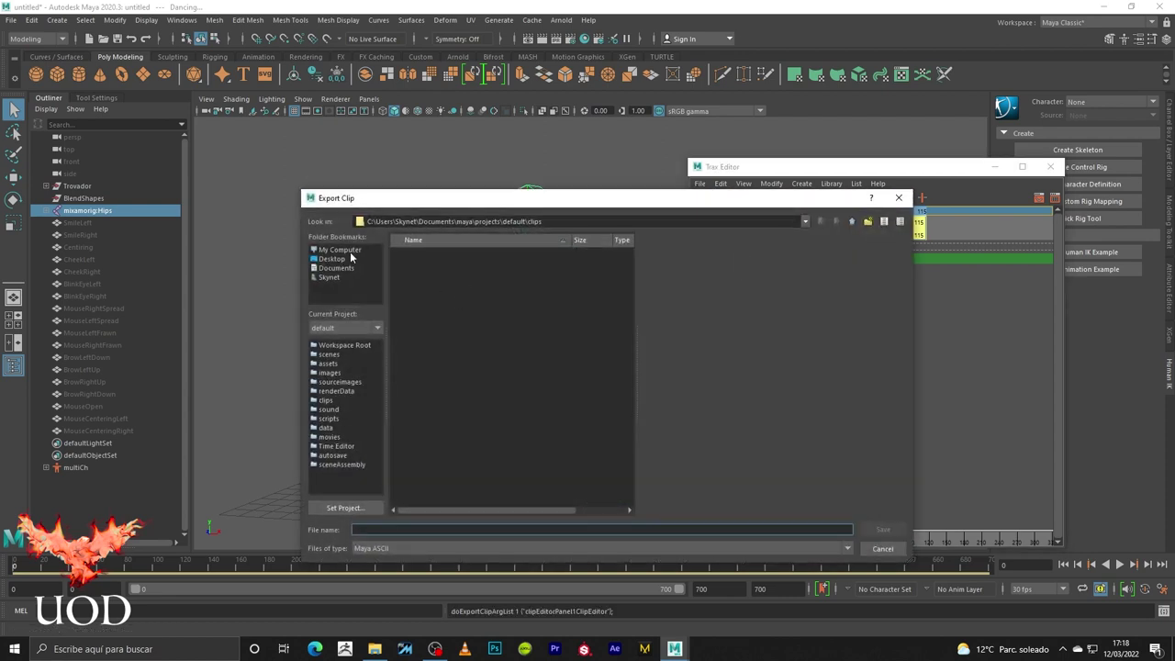
left_click(332, 259)
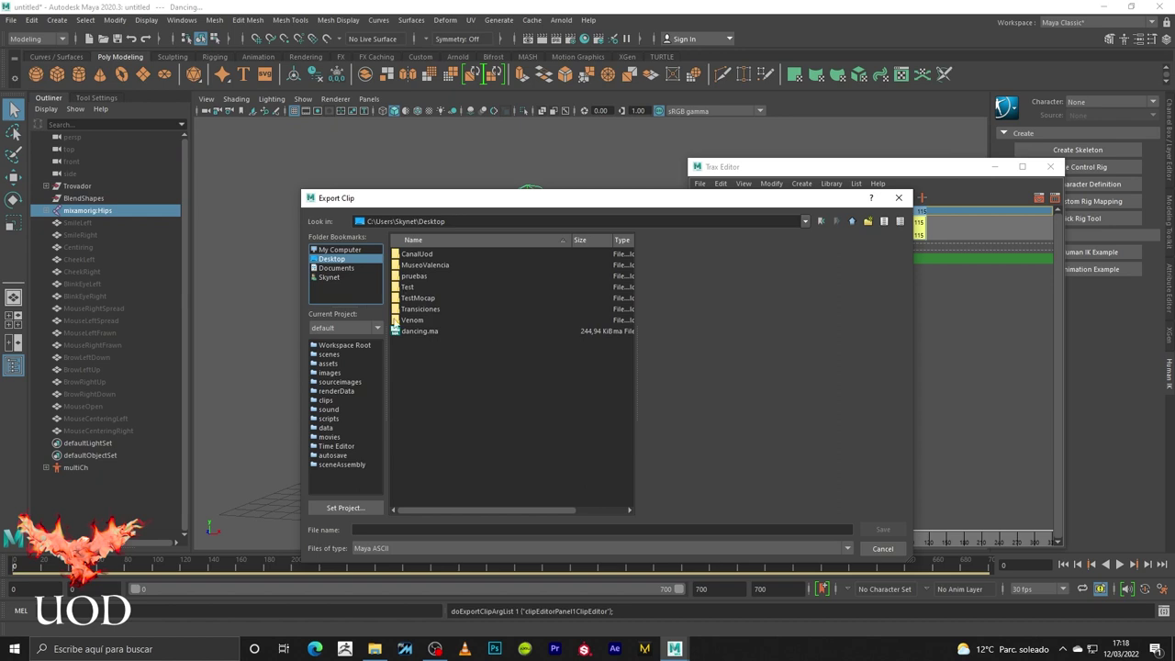
left_click(425, 312)
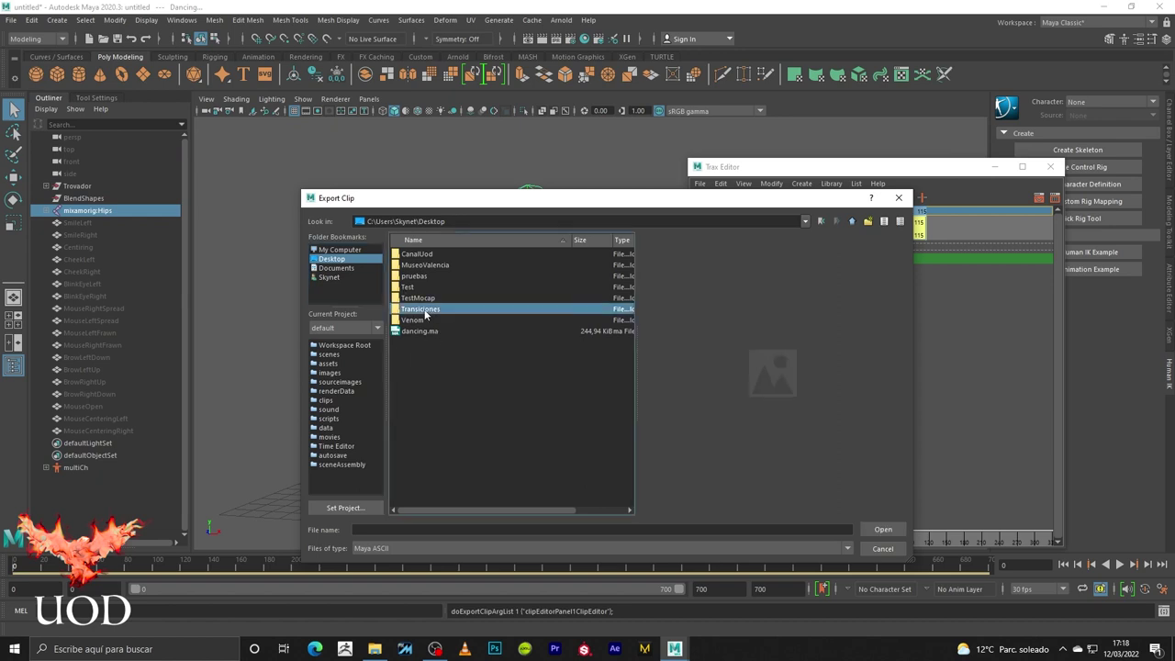
double_click(425, 313)
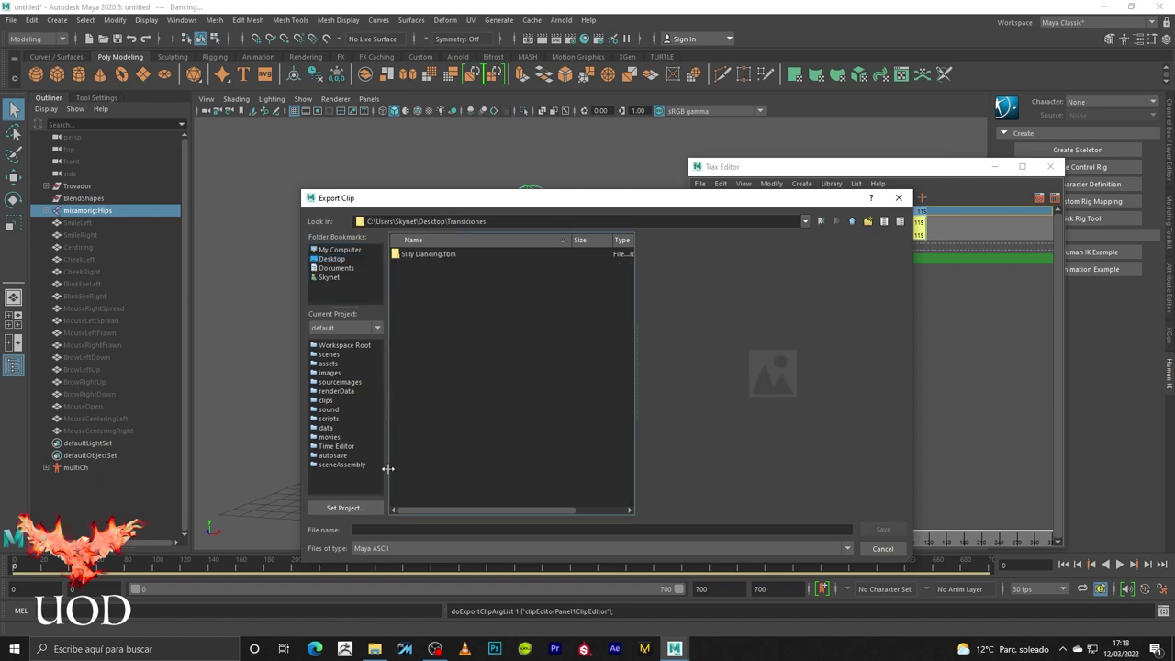
left_click(410, 530)
type("Dancing")
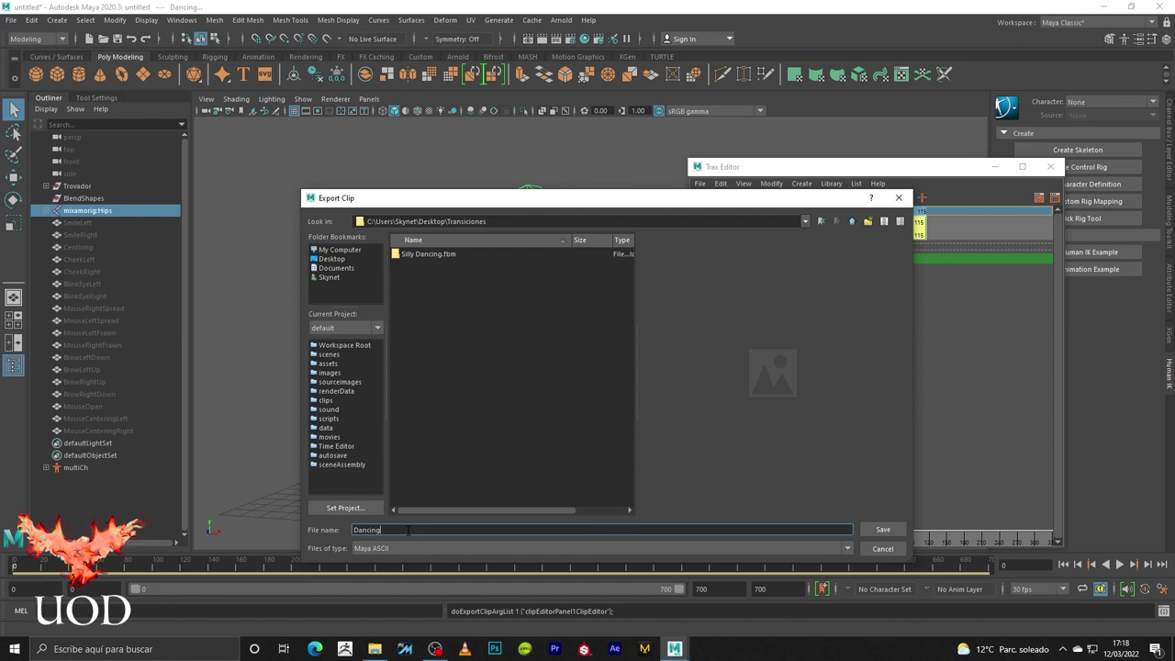
key("Return")
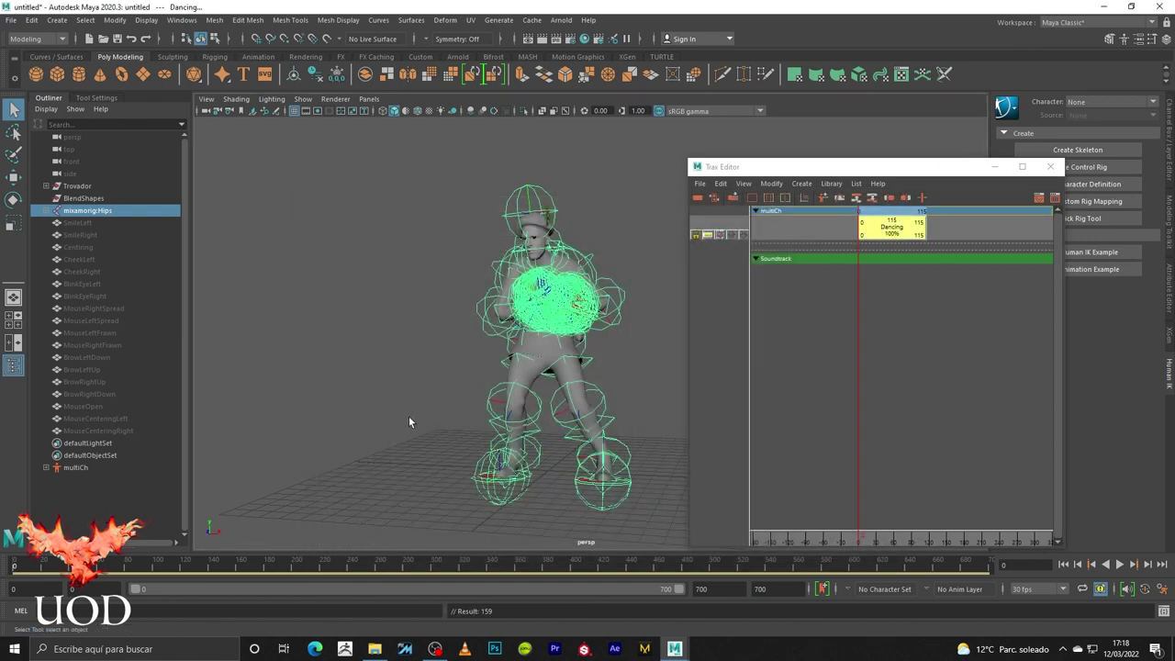
left_click(374, 649)
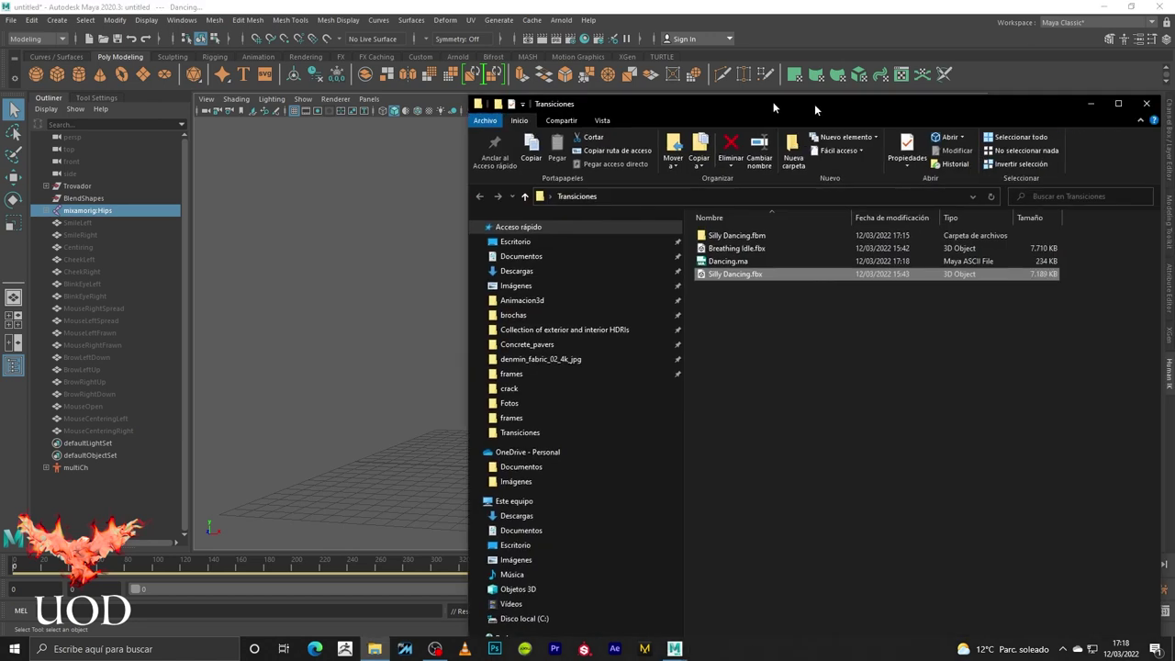
left_click(611, 266)
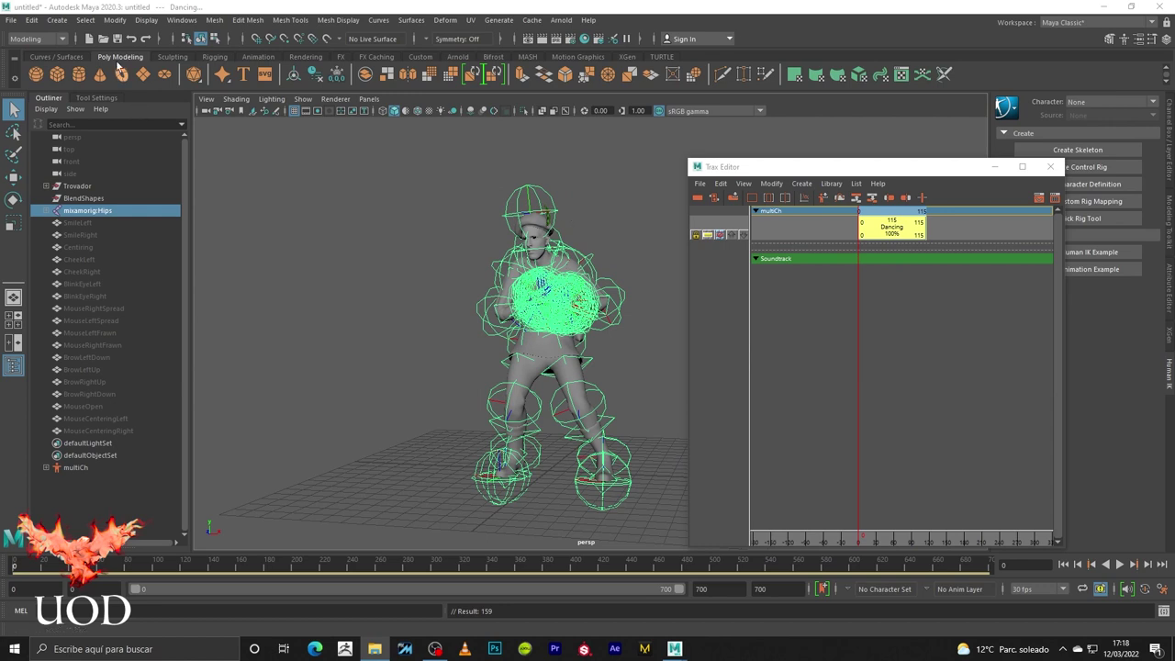
- Start a new scene without saving and import the 298-frame idle animation FBX
key("ctrl+n")
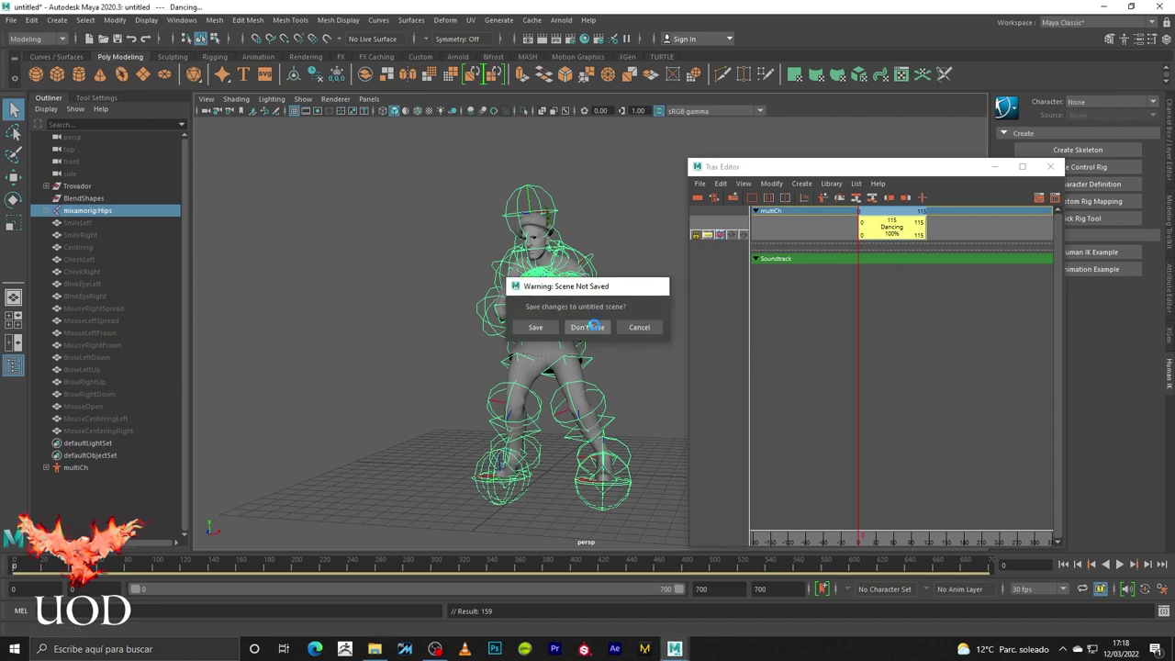
left_click(588, 327)
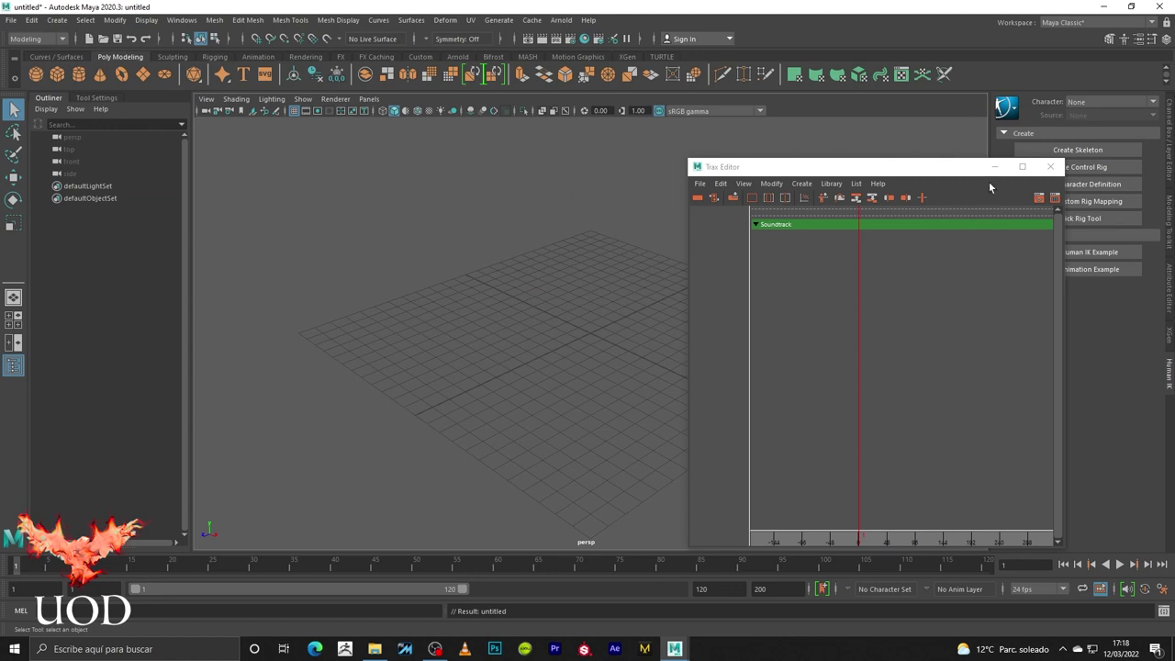
left_click(994, 166)
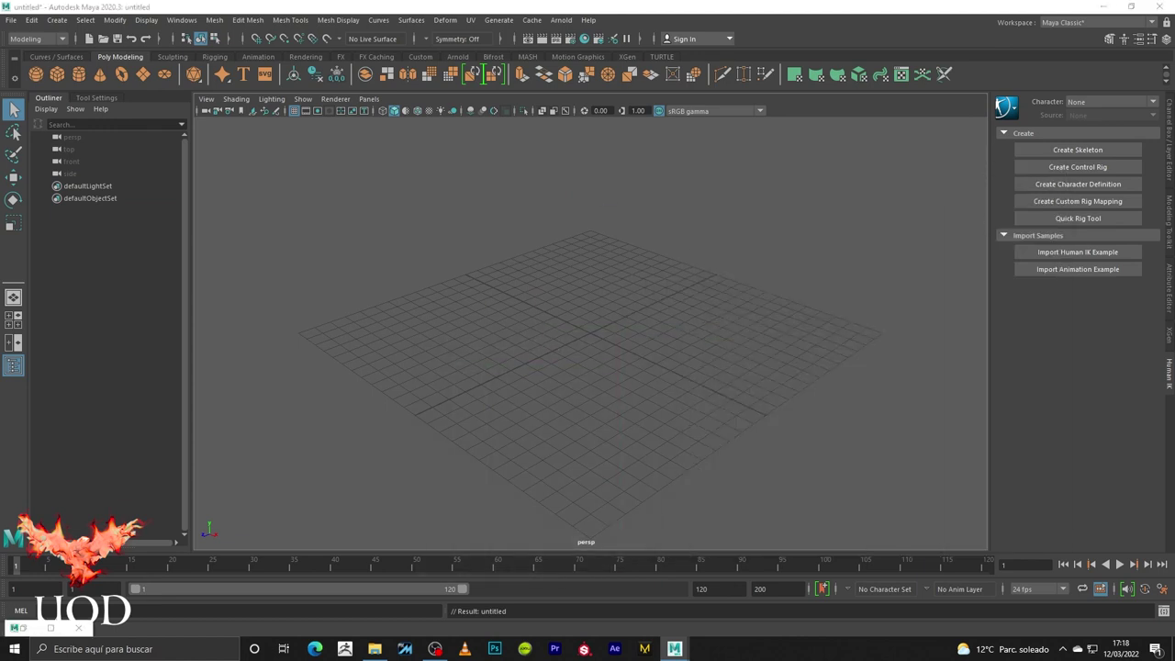
left_click_drag(572, 213, 546, 292)
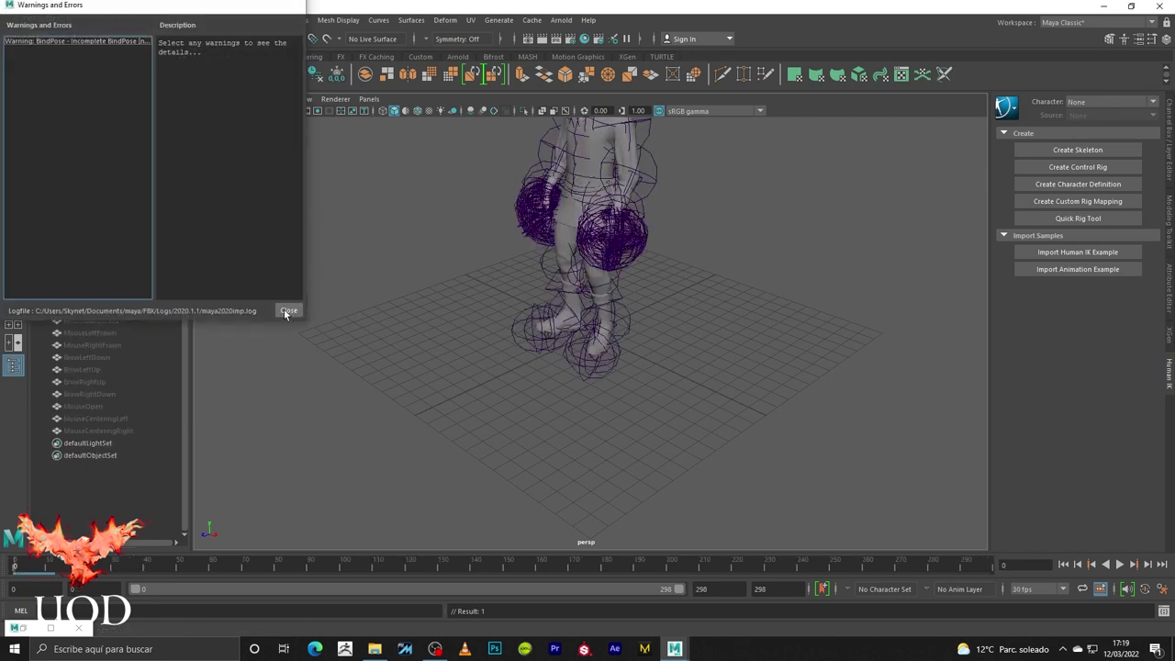
left_click(288, 311)
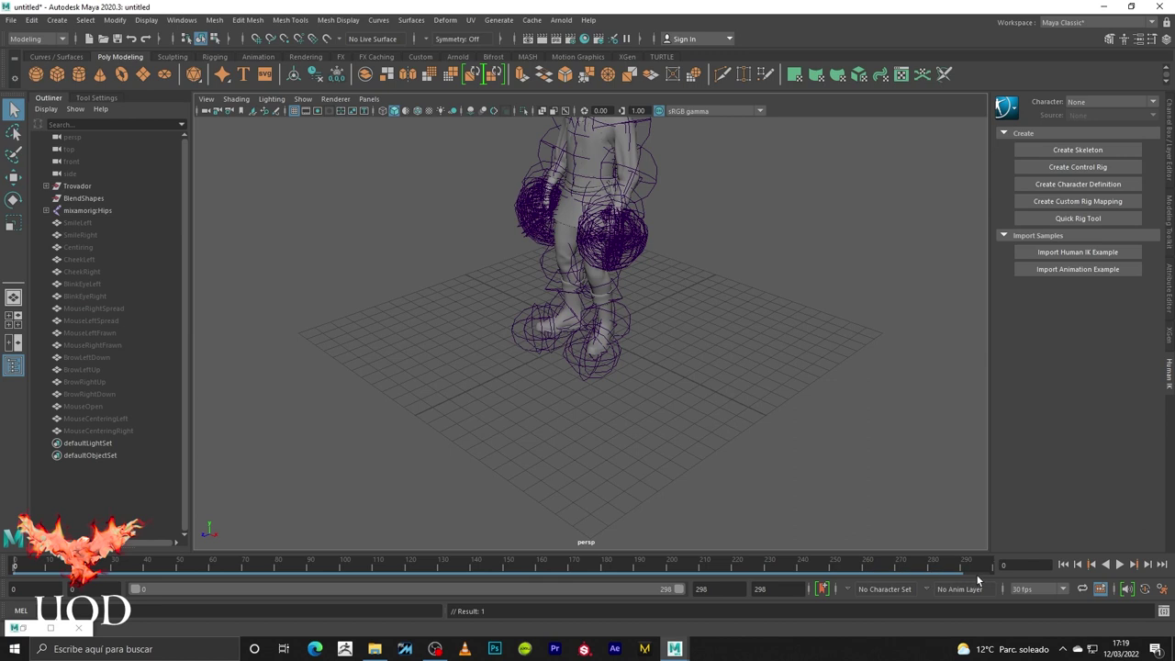
- Preview the idle animation, frame the character, and select mixamorig:Hips
left_click(1119, 564)
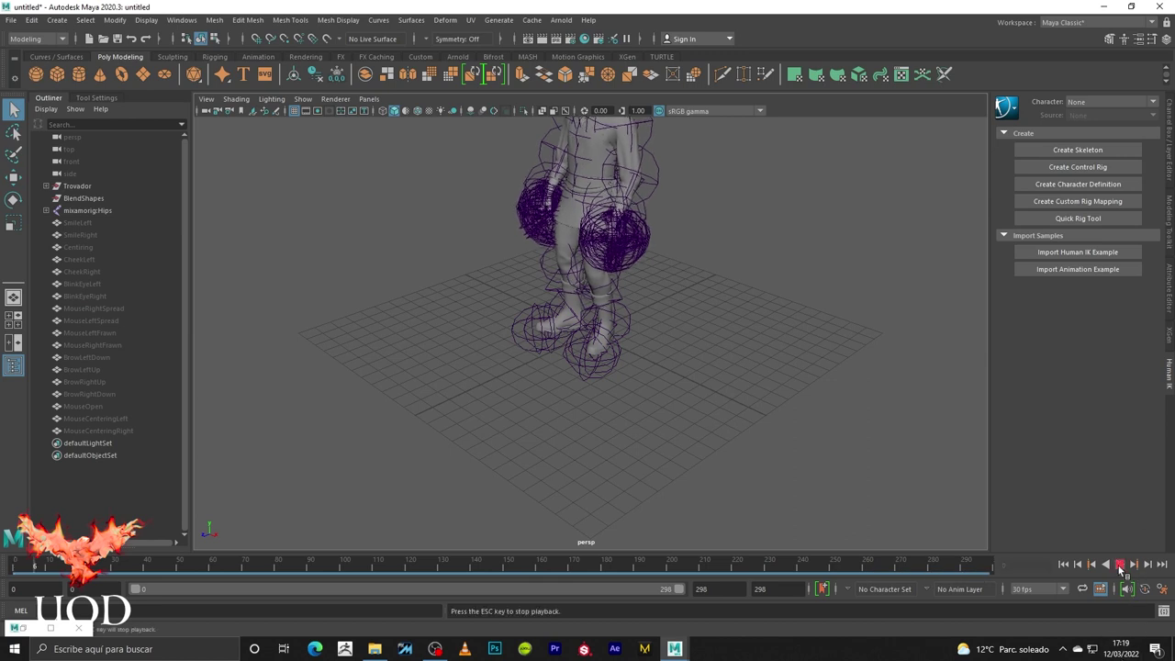
left_click(1119, 565)
mouse_move(692, 316)
left_mouse_down("alt")
mouse_move(710, 297)
mouse_move(745, 343)
mouse_move(759, 328)
left_mouse_up("alt")
scroll(761, 287, "up", 2)
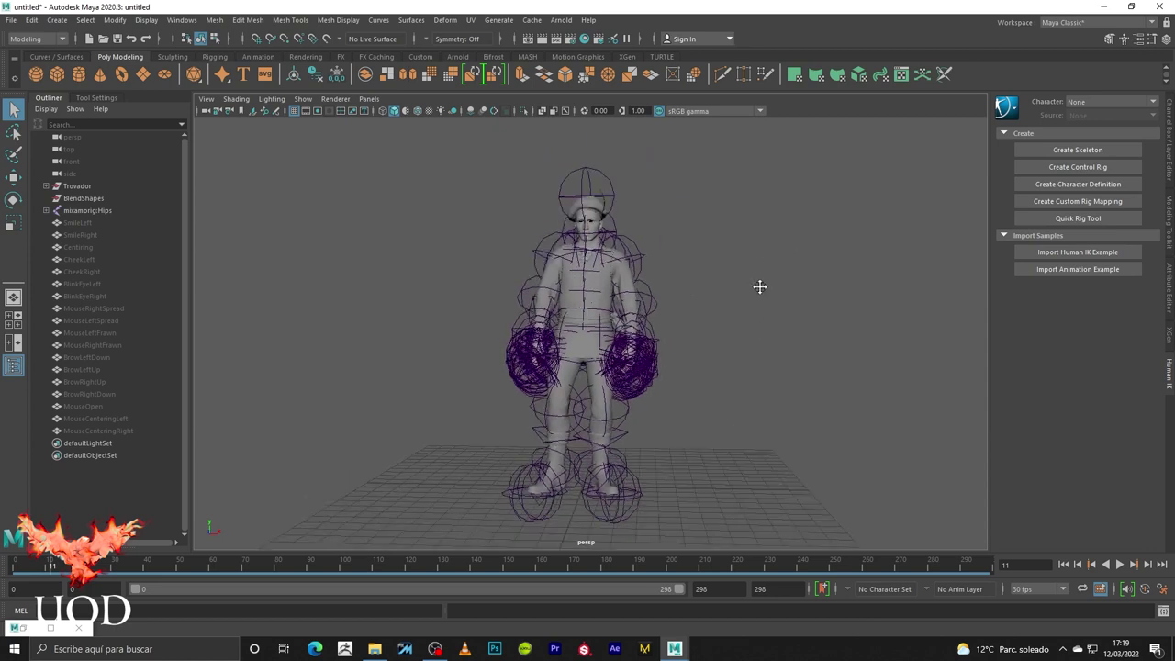
left_click(83, 209)
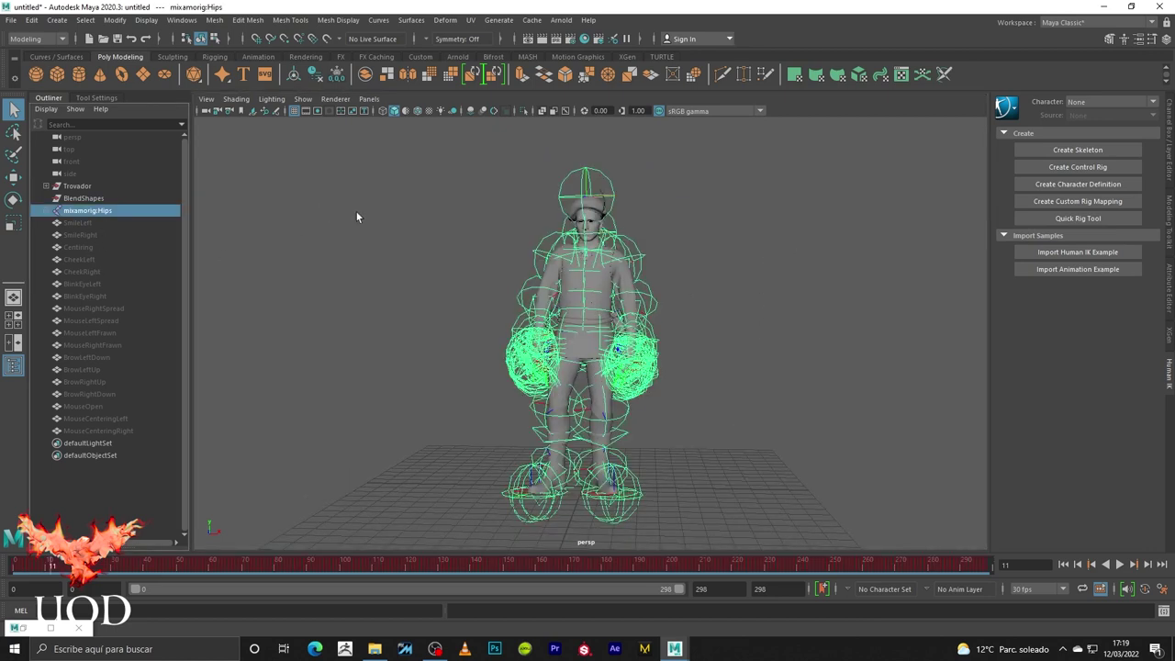
- Create a Trax clip from the idle animation and name it 'Iddle'
left_click(50, 628)
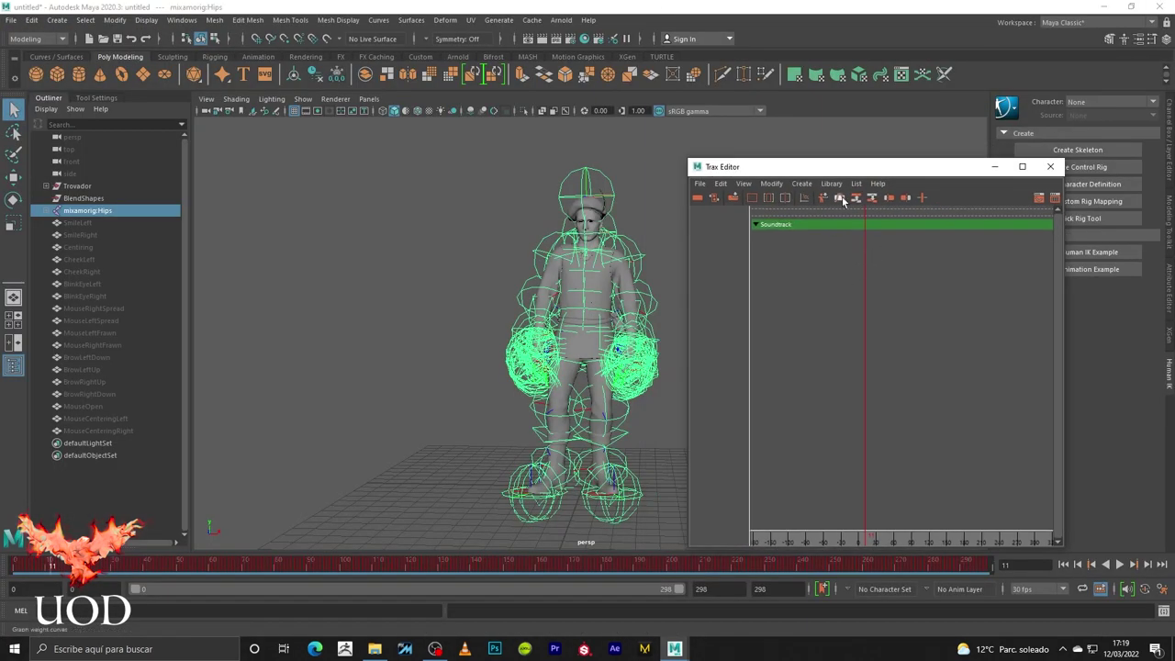
left_click(801, 183)
left_click(832, 207)
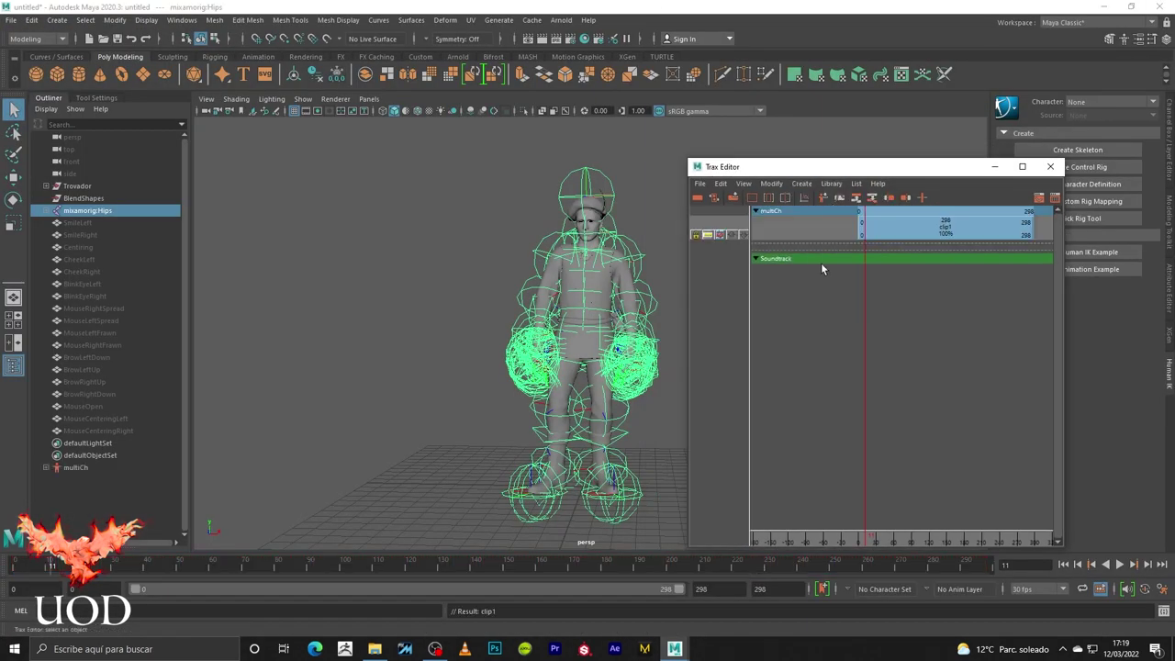
left_click(946, 226)
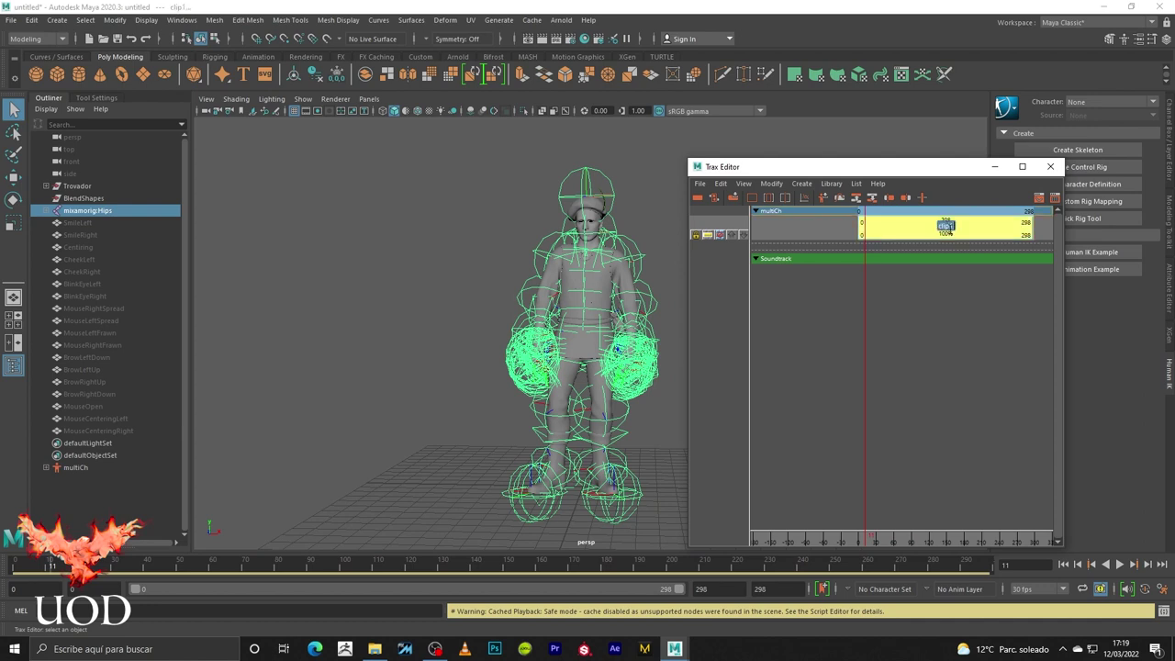
type("Iddle")
key("Return")
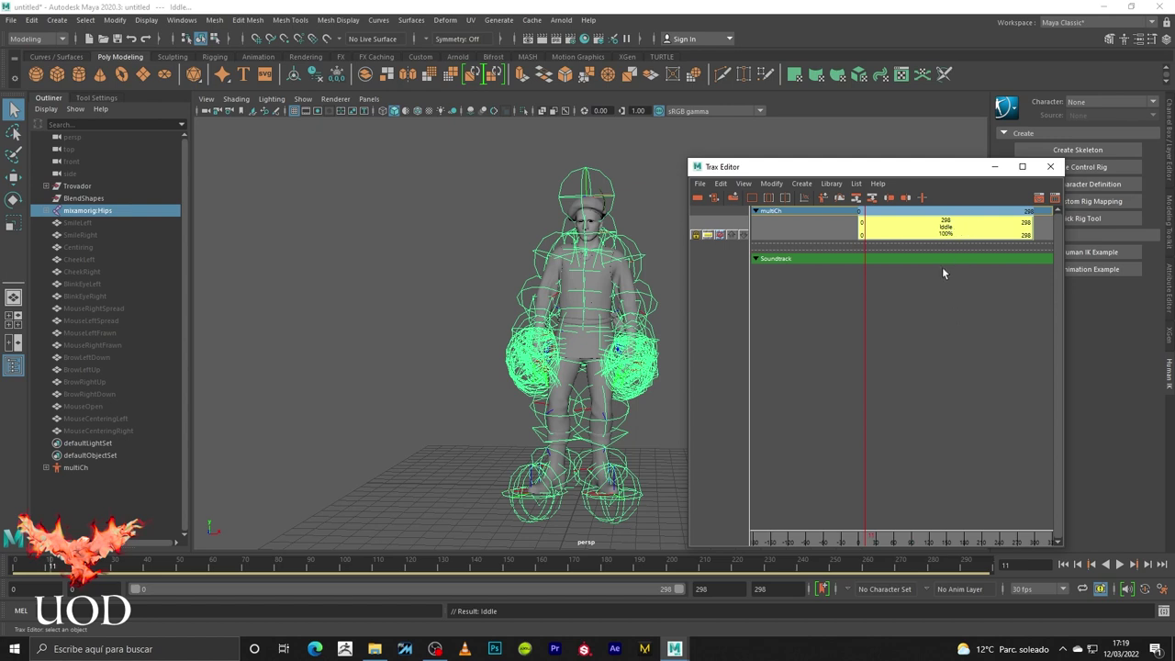
- Scrub to the Iddle clip's last frame (~297) and widen the Trax Editor window
left_click_drag(951, 282, 1034, 280)
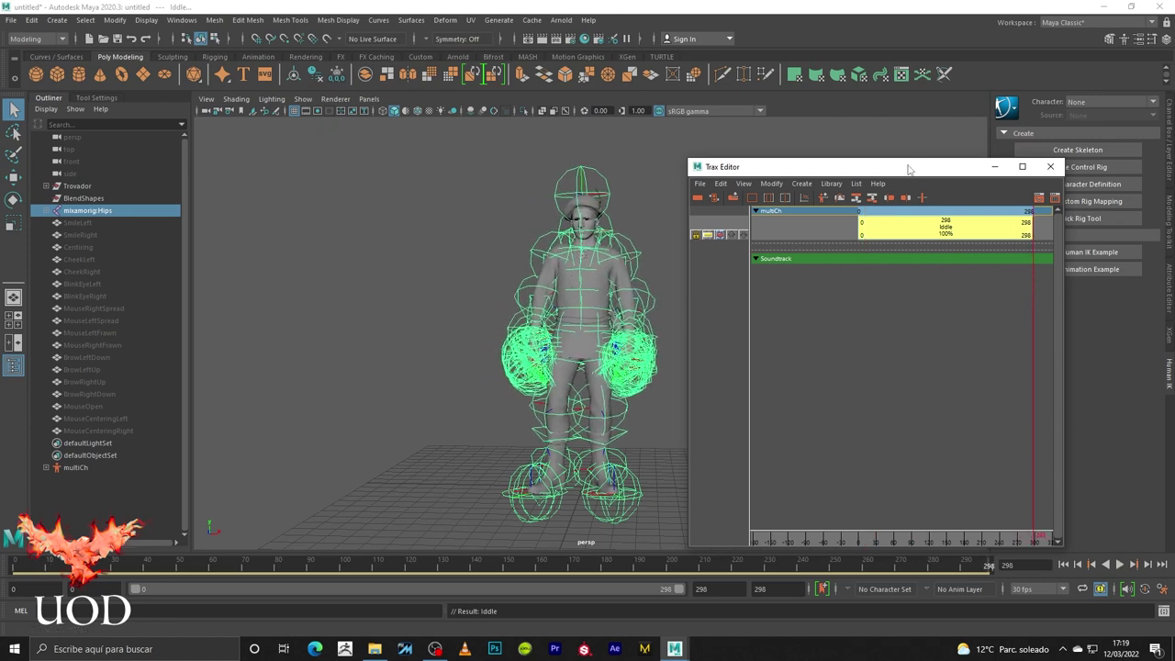
left_click_drag(912, 168, 870, 154)
left_click_drag(1016, 274, 1119, 290)
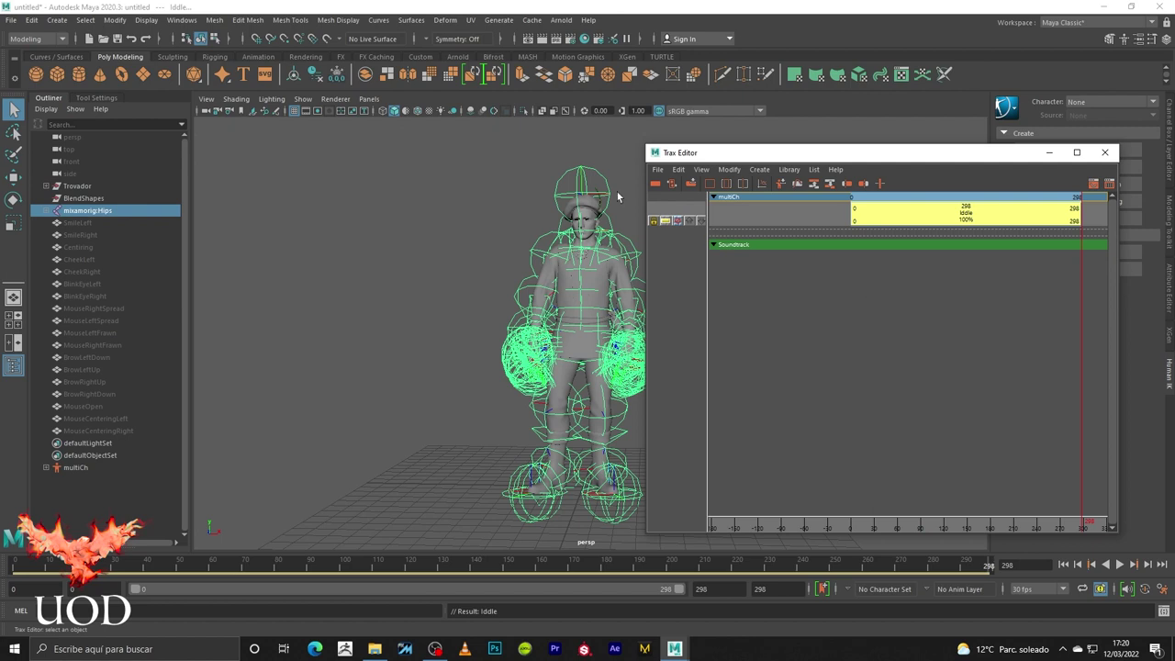
- Import the Dancing clip from Desktop/Transiciones onto a new track, starting at frame 298
left_click(656, 171)
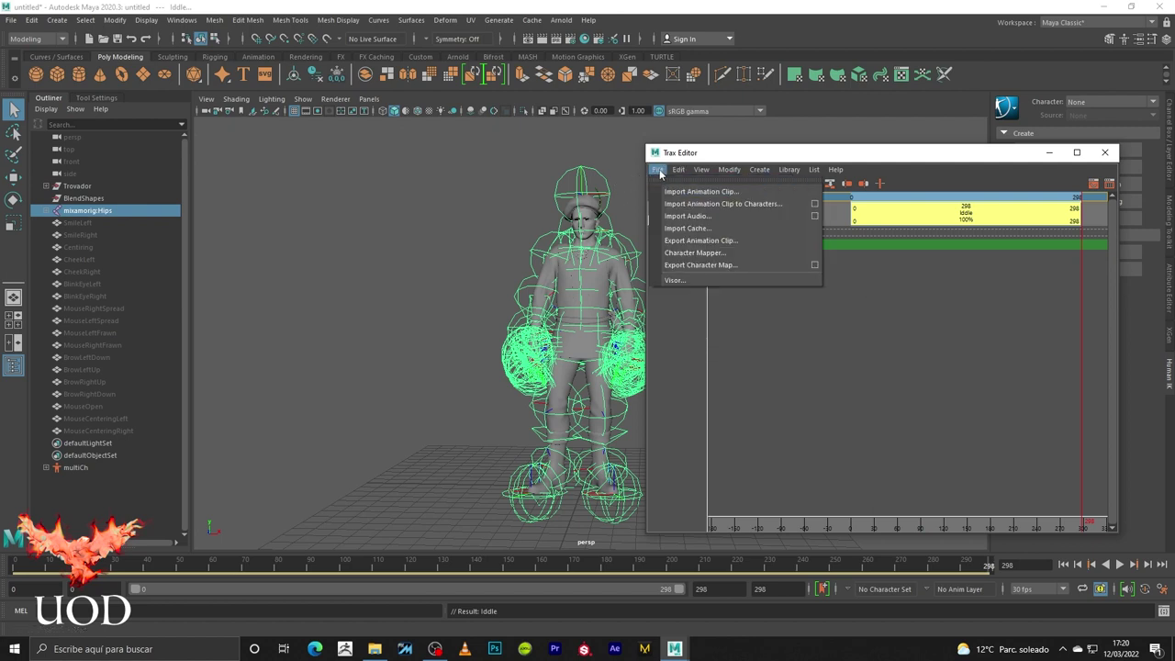
left_click(764, 205)
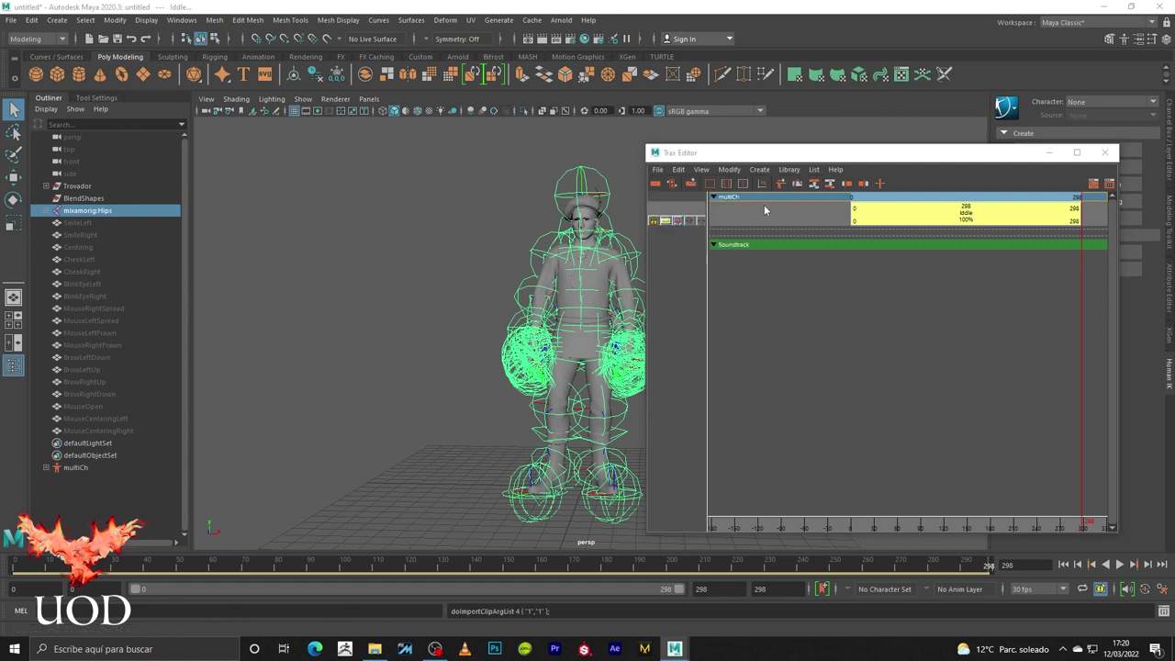
left_click(330, 259)
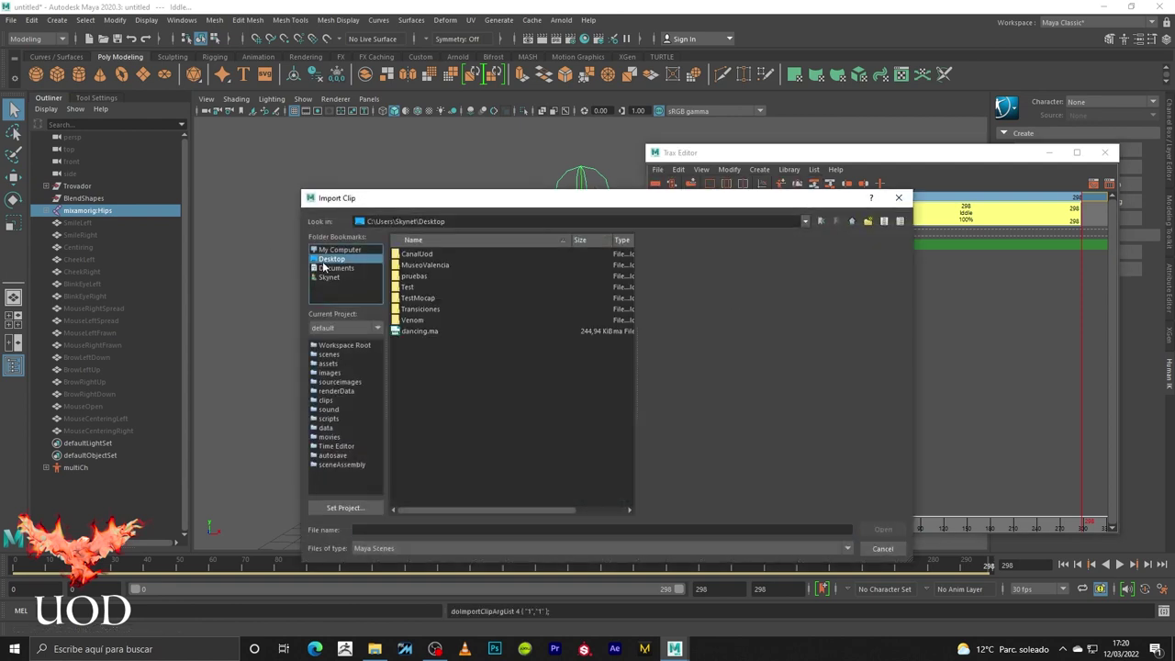
double_click(427, 312)
double_click(427, 275)
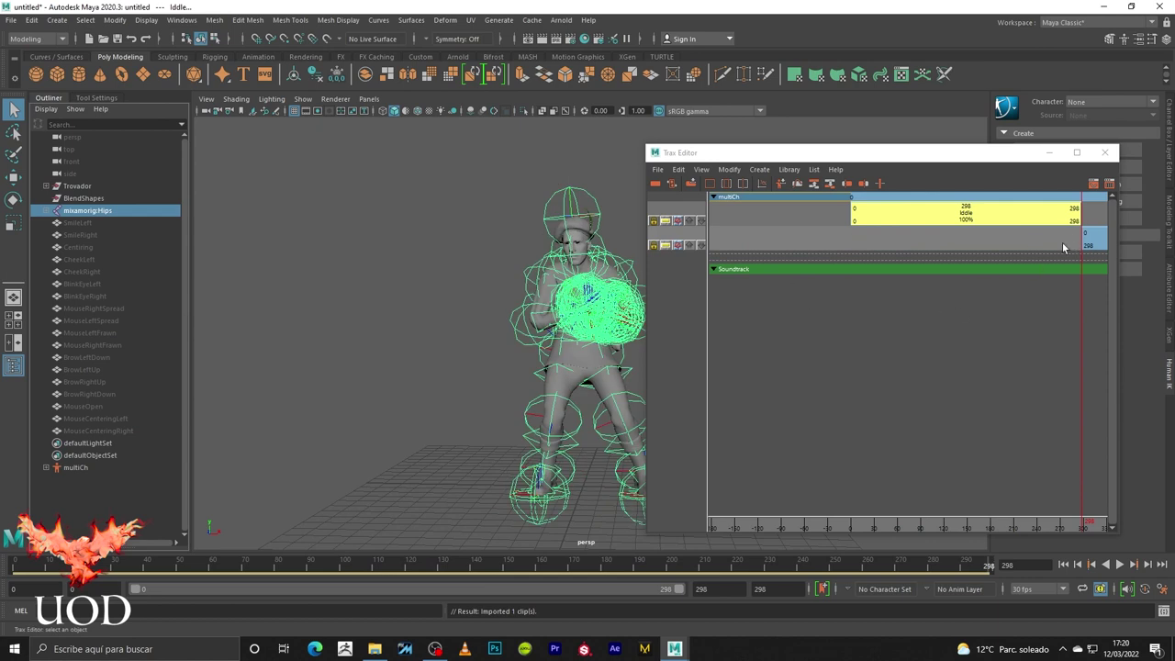
- Maximize the Trax Editor and zoom the timeline so both Iddle and Dancing are visible
left_click(1076, 152)
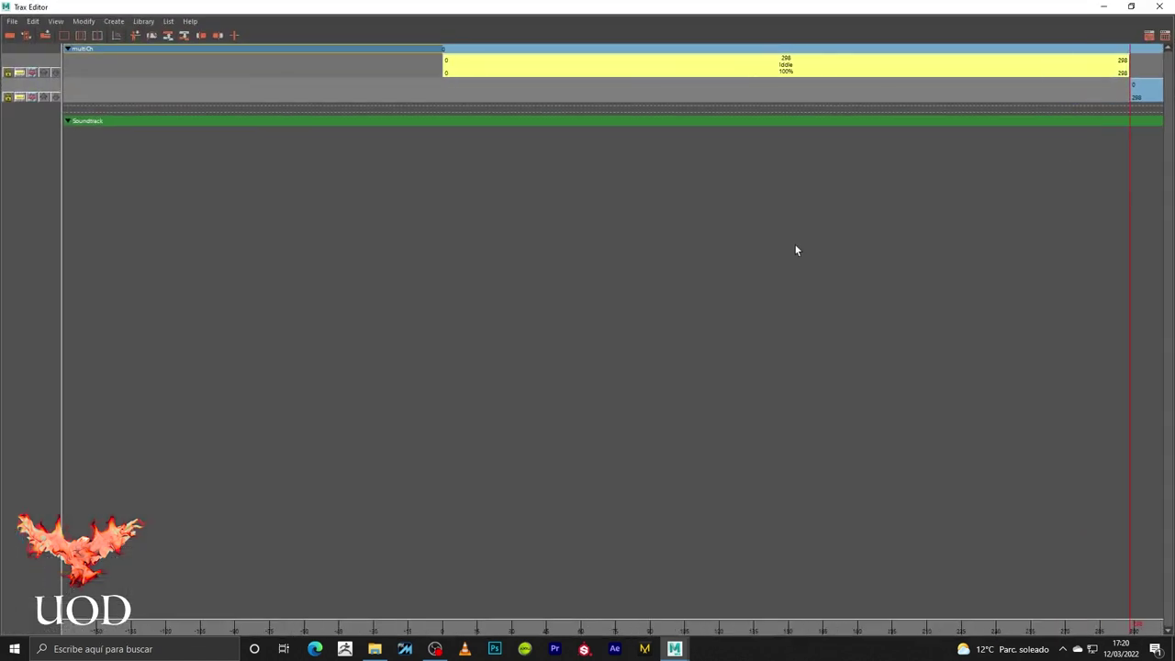
middle_click_drag(795, 244, 543, 306, "alt")
right_click_drag(753, 243, 827, 168, "alt")
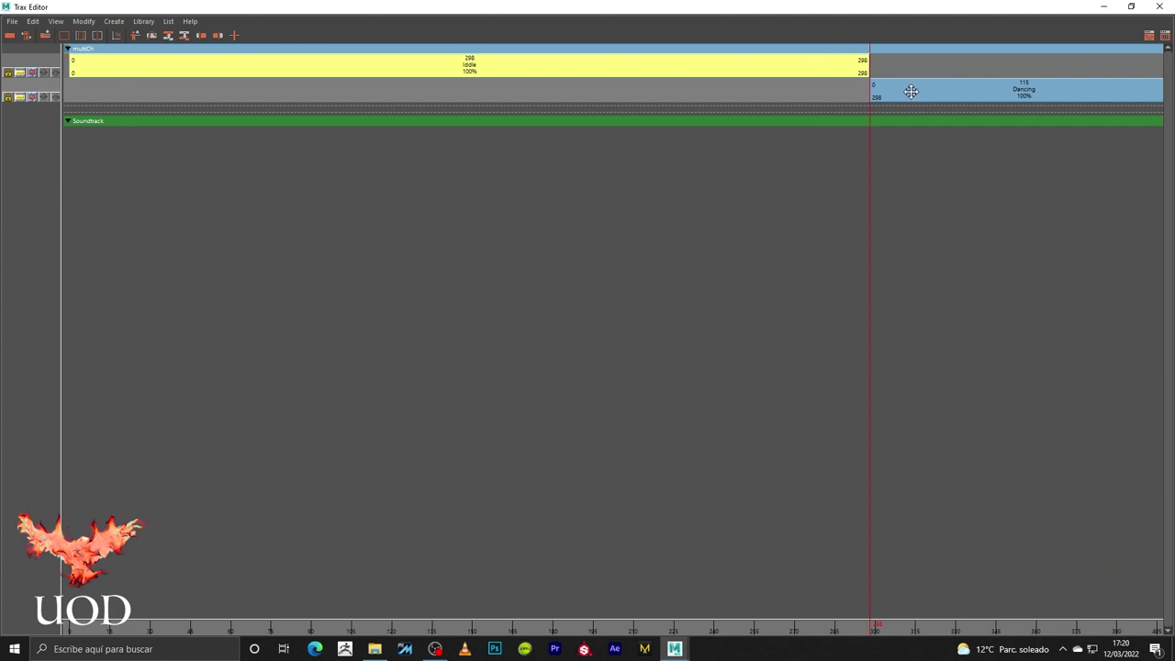
- Try Dancing on the Iddle track, return it to its own track, and restore the window
left_click_drag(911, 92, 912, 70)
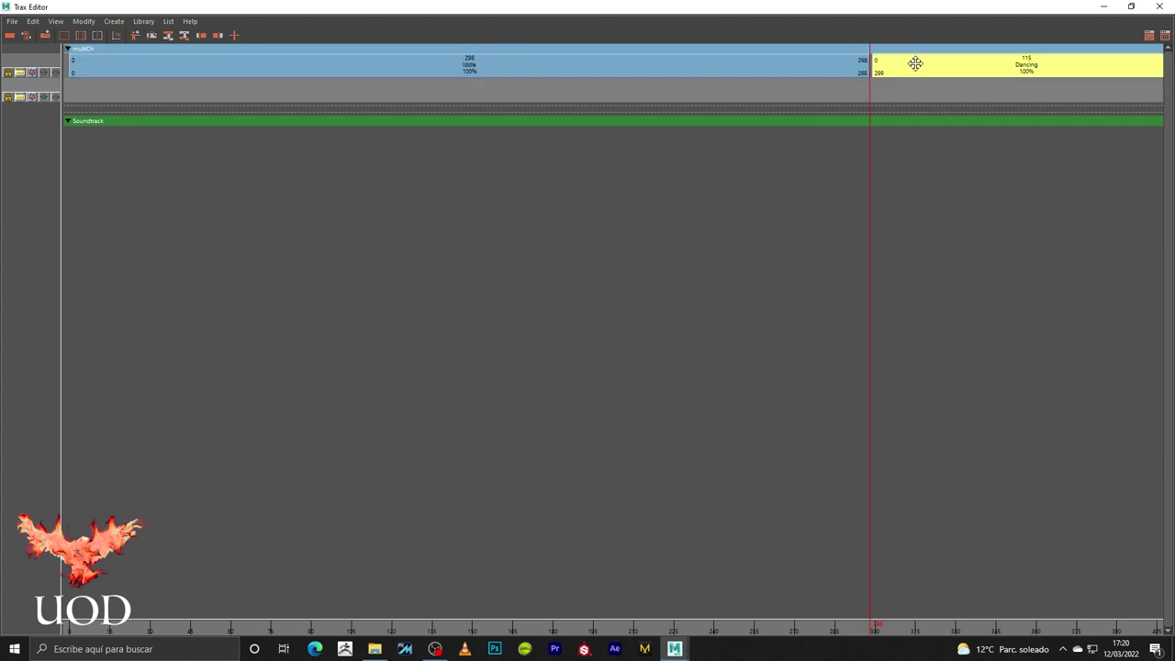
left_click_drag(915, 63, 900, 93)
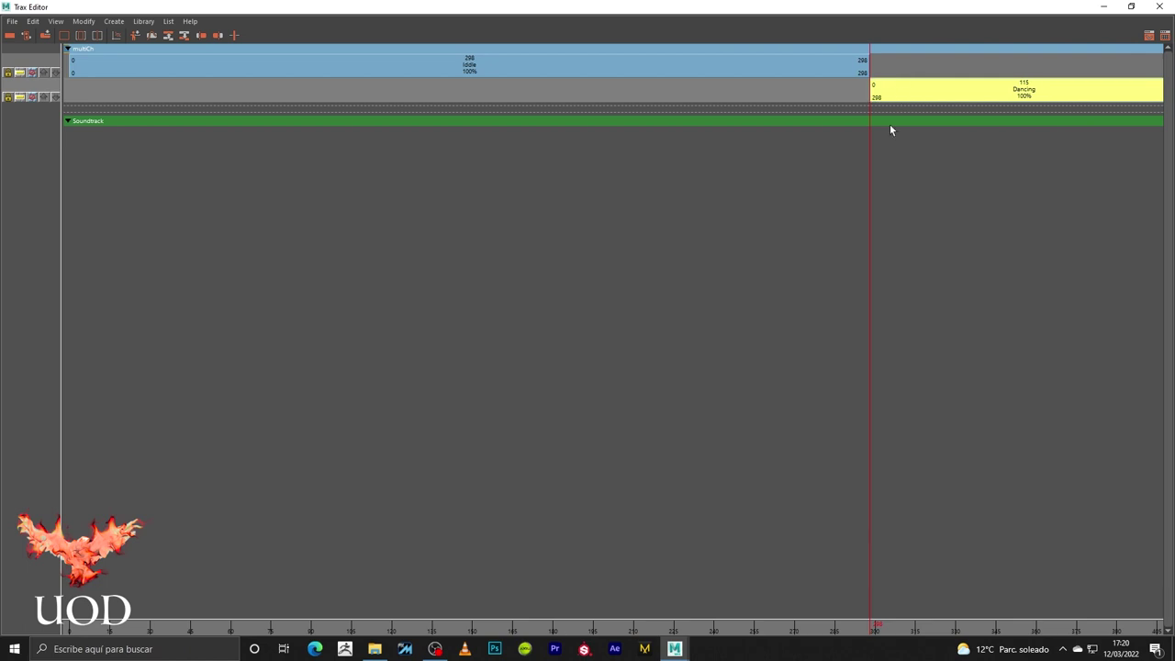
double_click(741, 7)
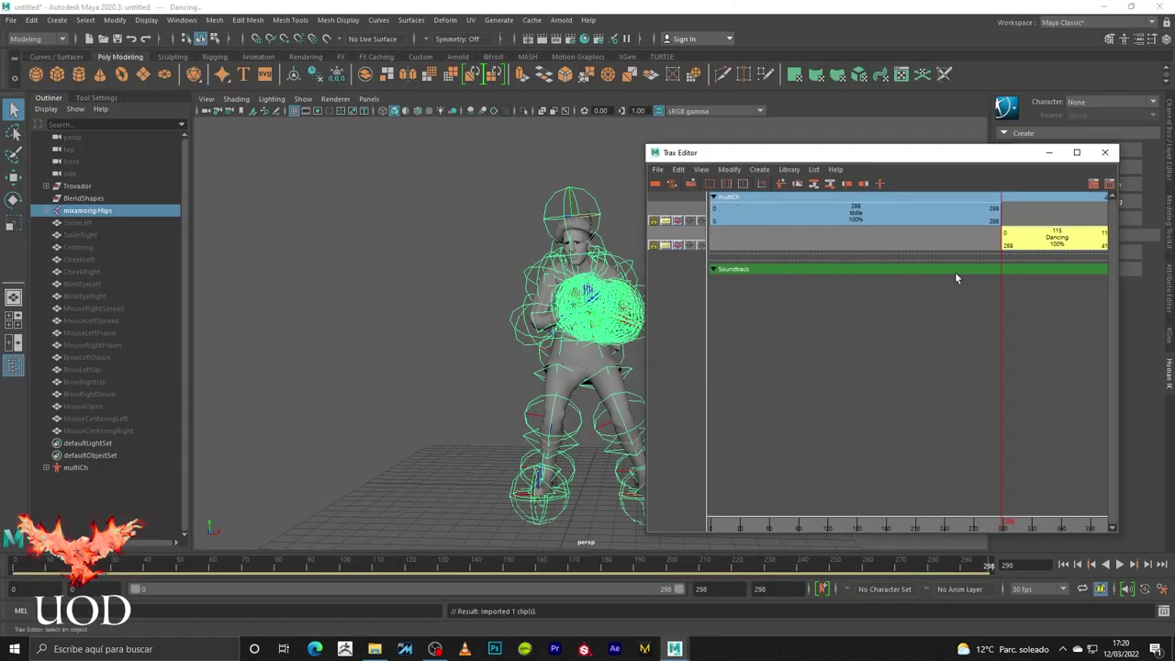
- Play the animation, scrub back to about frame 273, and move Dancing to start at frame 300
key("alt+v")
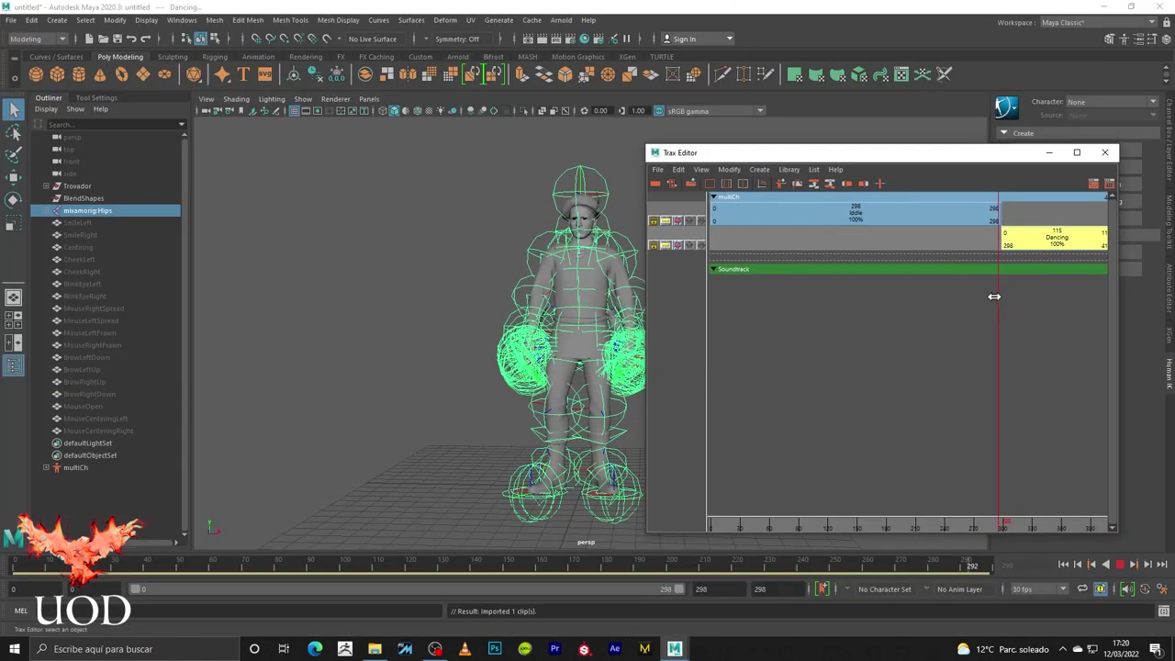
mouse_move(1003, 292)
left_mouse_down()
mouse_move(978, 295)
mouse_move(1043, 294)
mouse_move(950, 294)
mouse_move(807, 319)
mouse_move(1018, 325)
mouse_move(940, 321)
left_mouse_up()
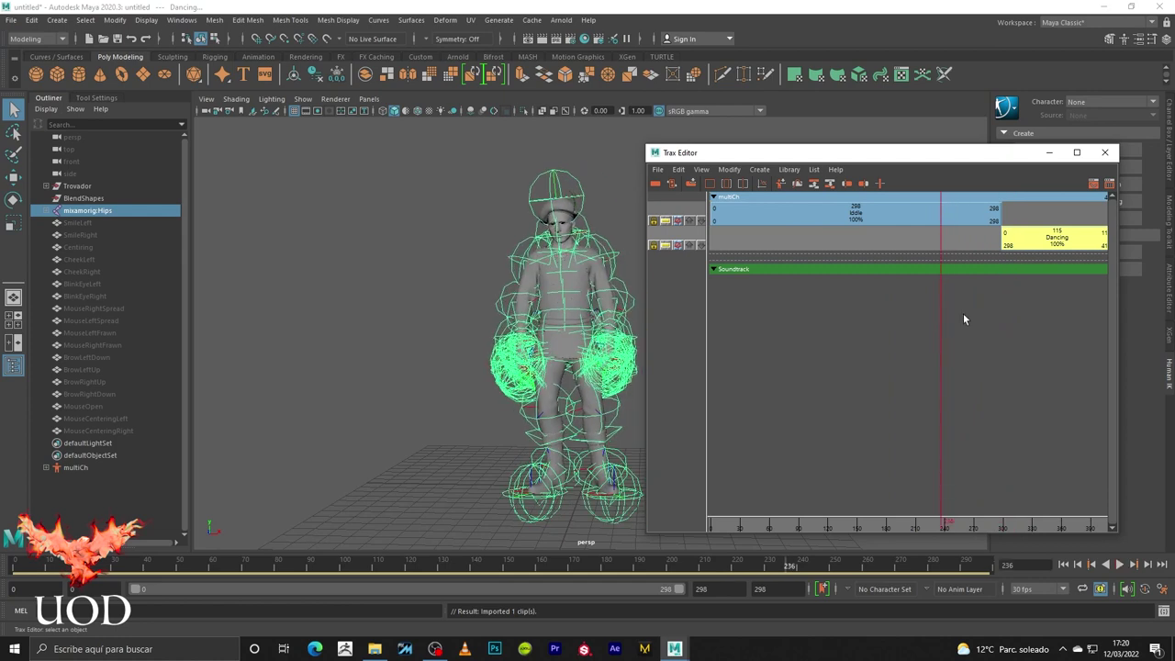
left_click(853, 213)
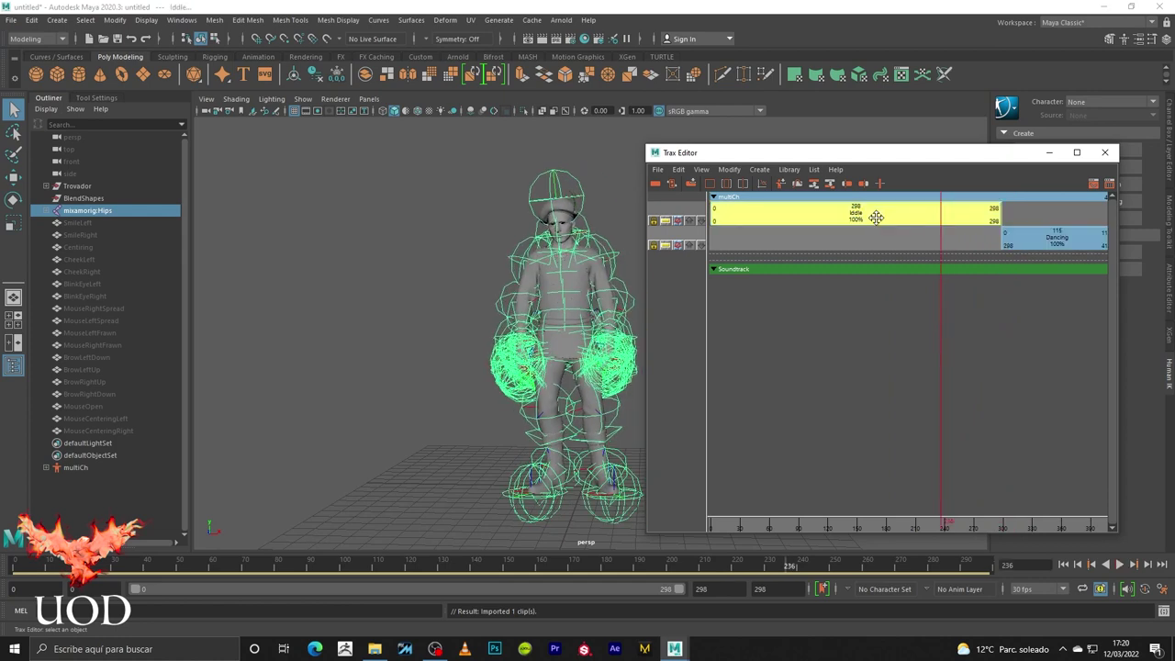
left_click_drag(1035, 236, 1034, 240)
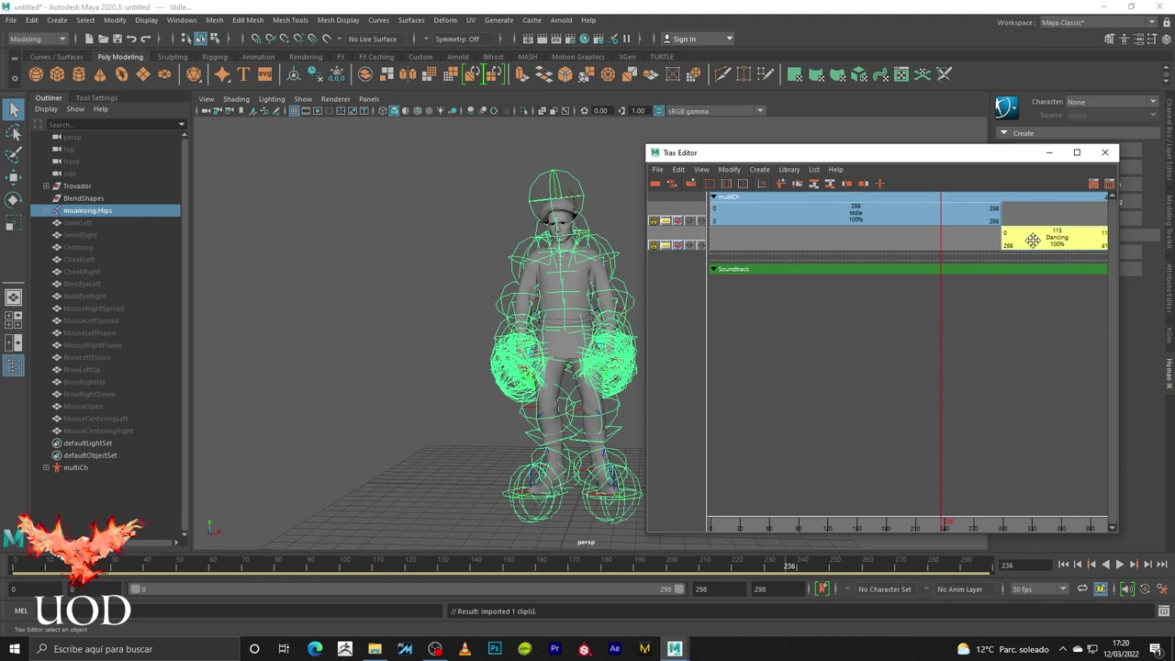
- Select Iddle and Dancing together and create a blend between them
left_click(872, 219)
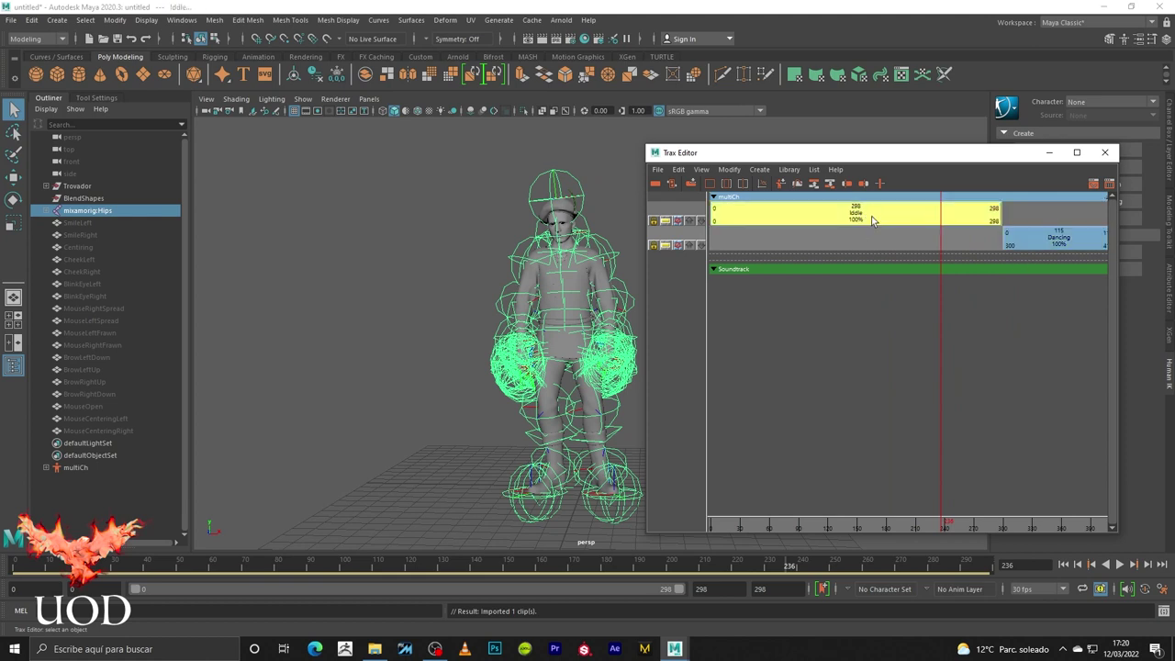
left_click(1032, 245, "shift")
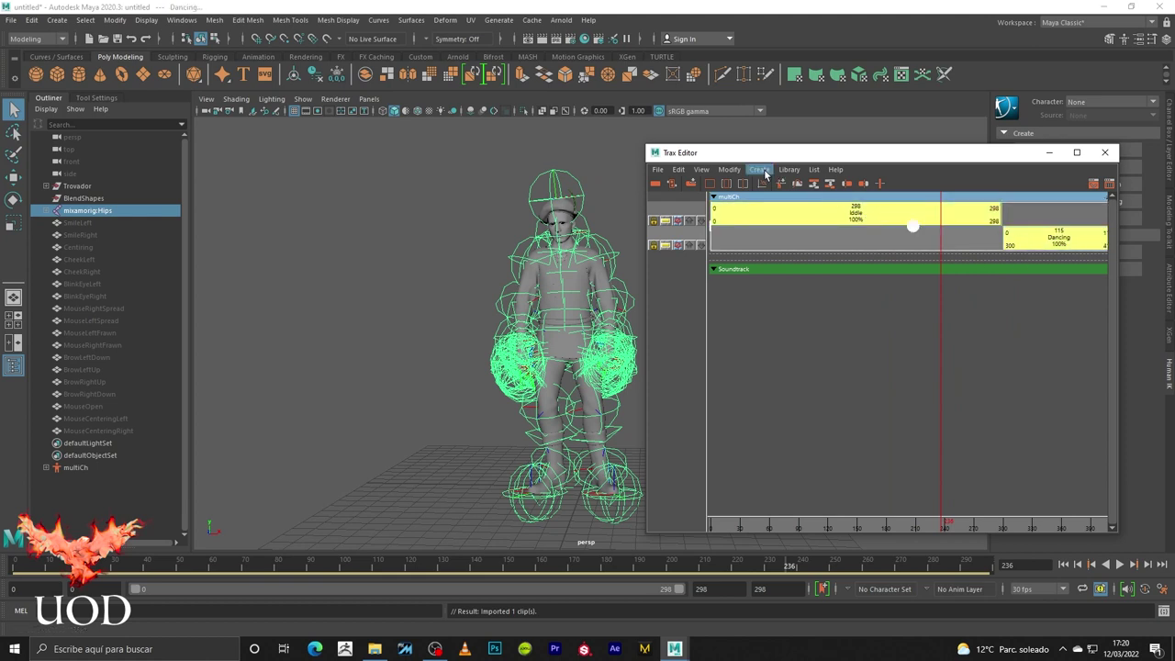
left_click(760, 170)
left_click(779, 239)
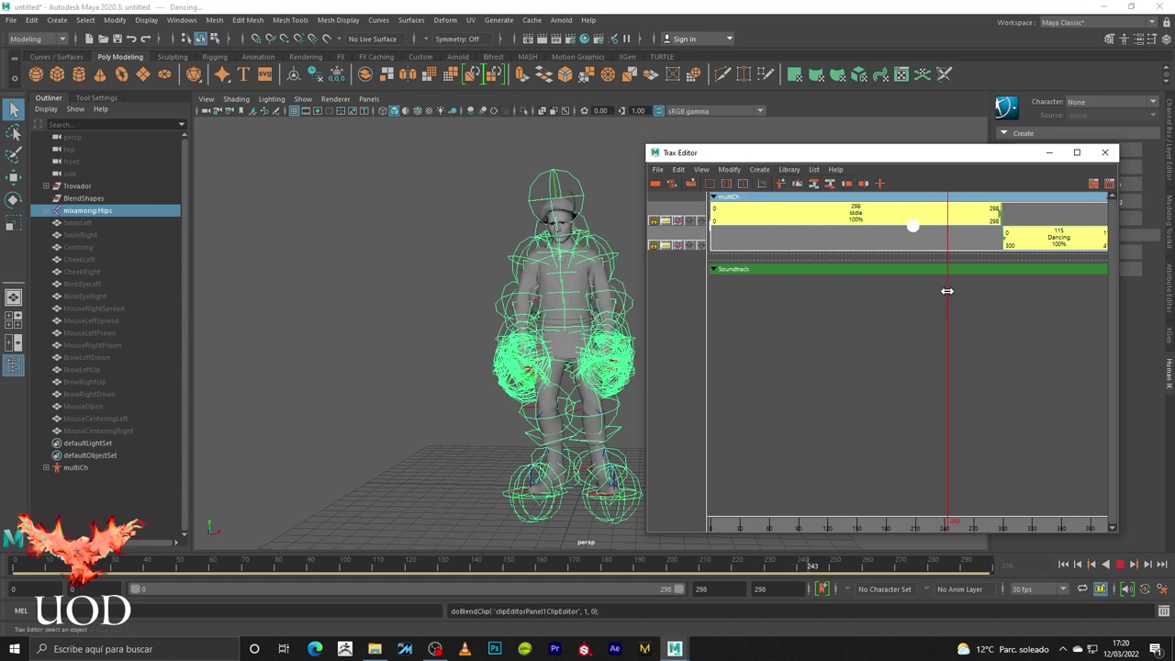
- Scrub through the blend to about frame 296, then play and stop the blended animation
left_click_drag(939, 291, 1004, 286)
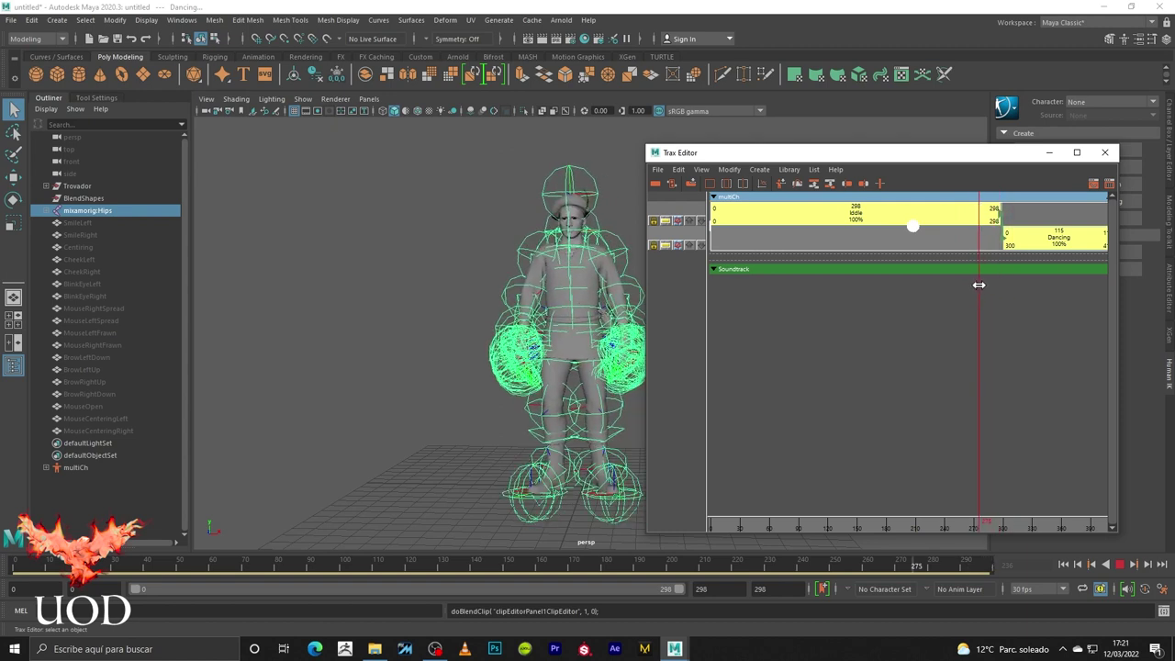
left_click_drag(1004, 286, 999, 286)
left_click(1127, 565)
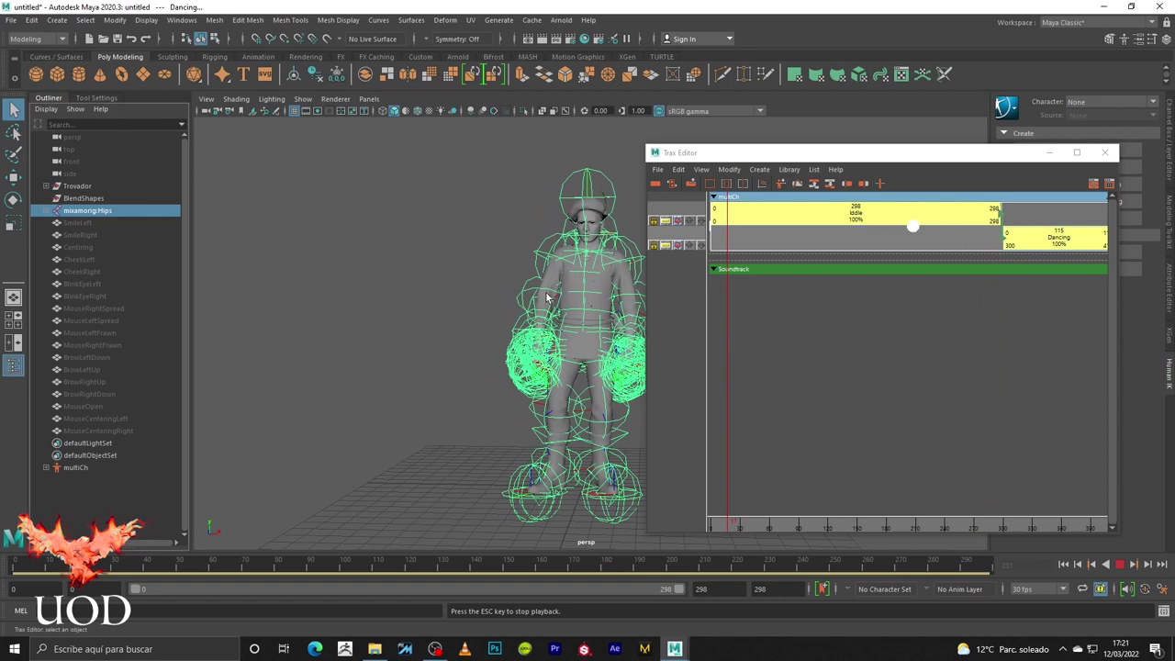
left_click(1120, 564)
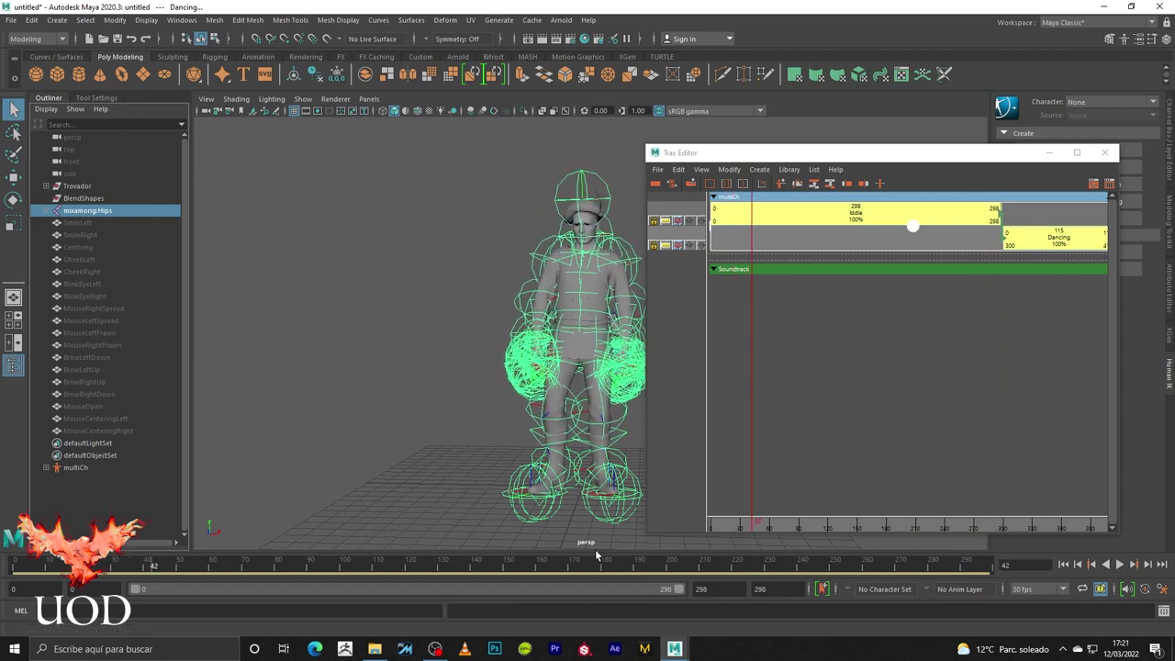
- Set the playback end time to 500, then play briefly and stop
left_click(703, 589)
type("500")
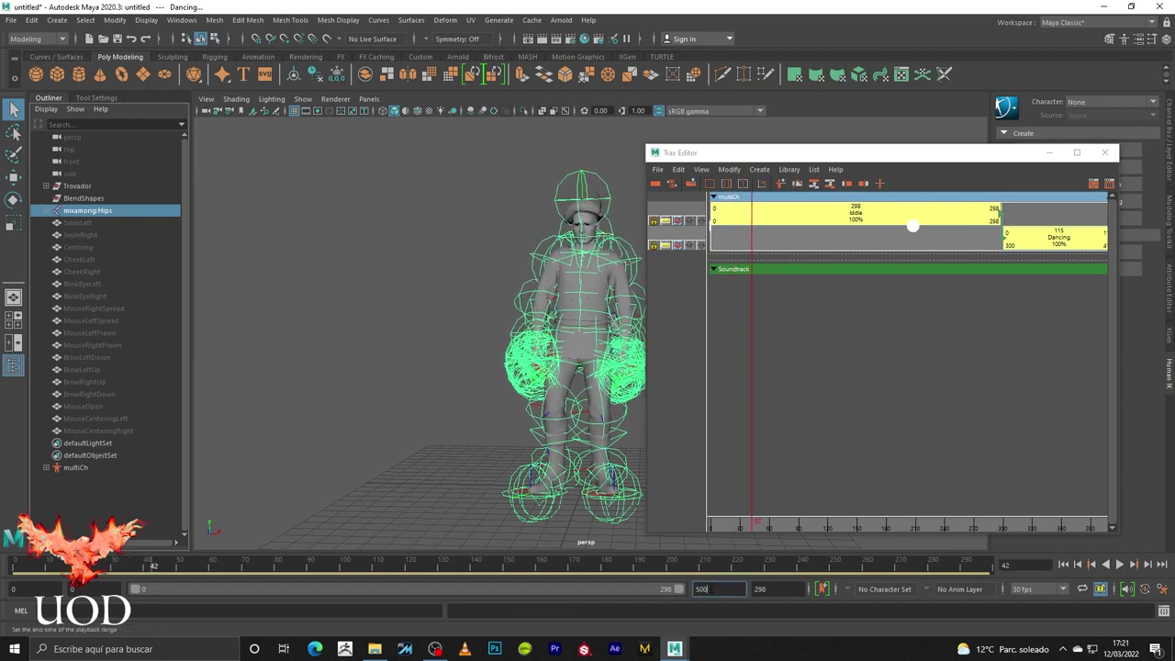
key("Return")
left_click(1120, 565)
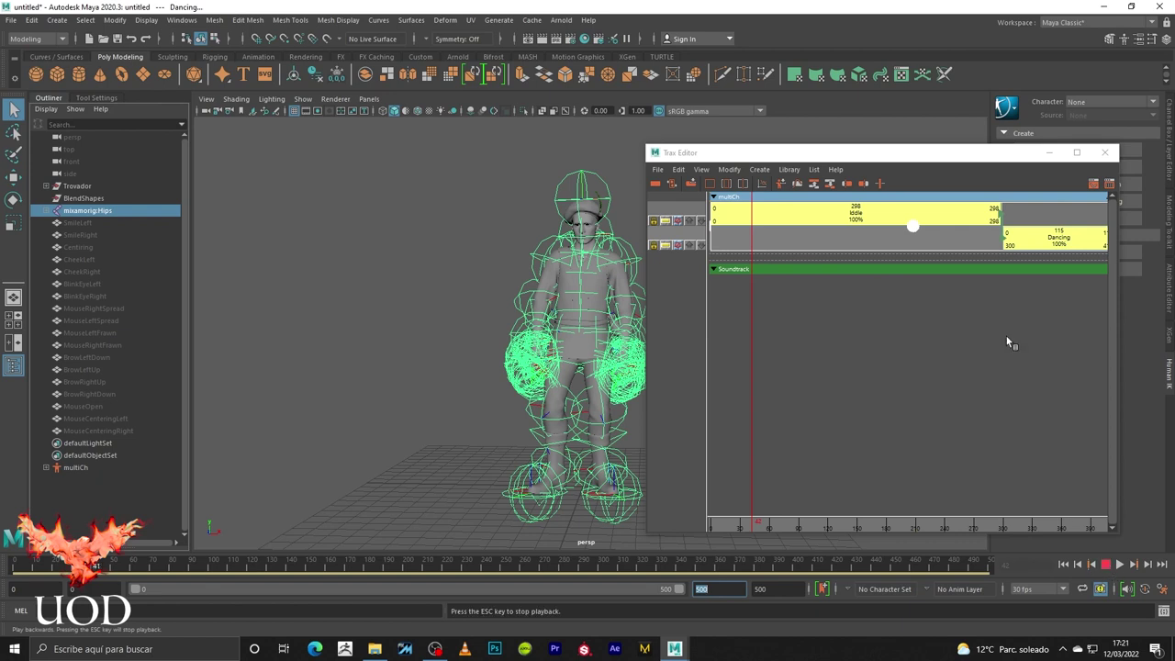
key("Escape")
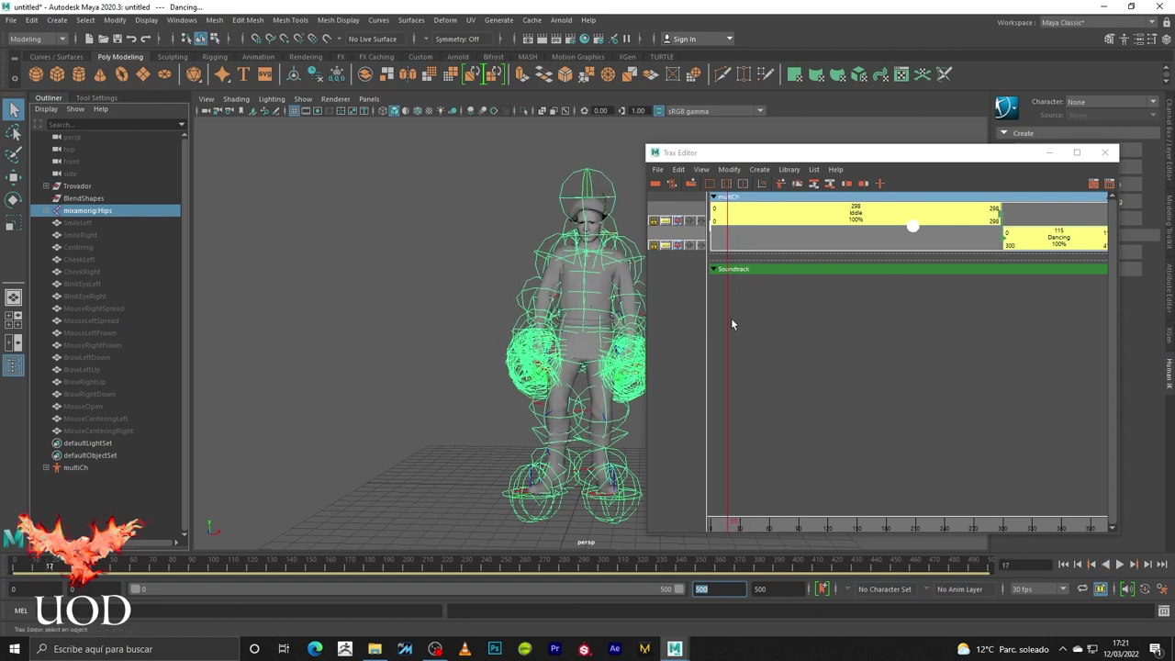
- Scrub to frame 287 and play through the Iddle-to-Dancing blend, then stop
mouse_move(726, 320)
left_mouse_down()
mouse_move(1023, 319)
mouse_move(990, 320)
left_mouse_up()
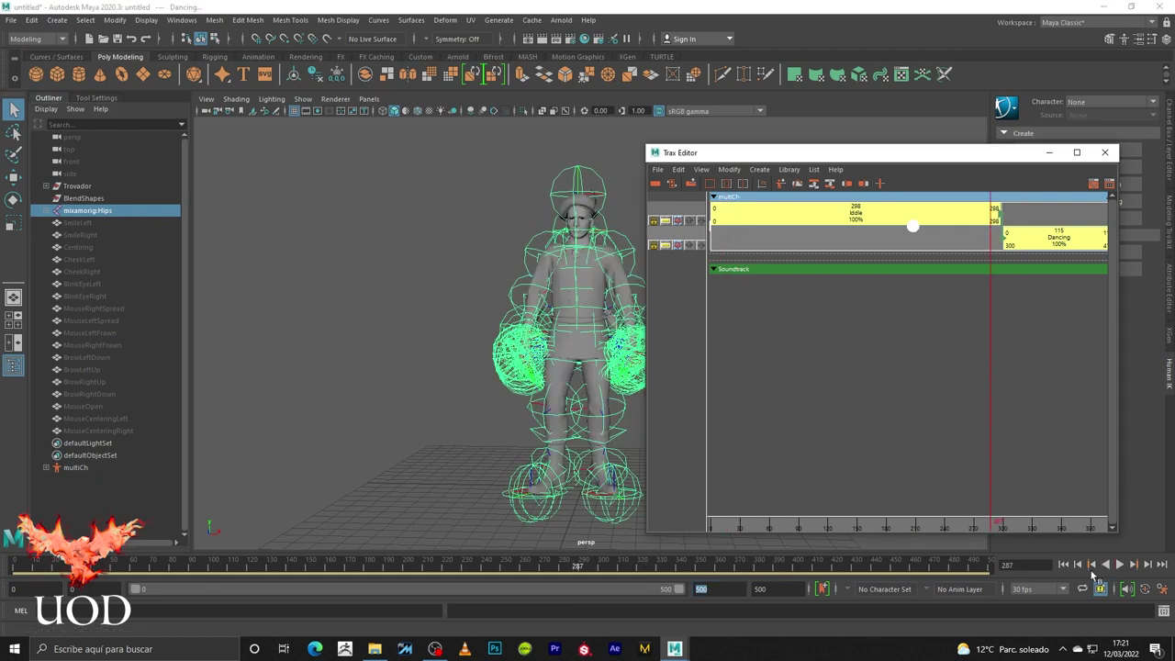
left_click(1120, 564)
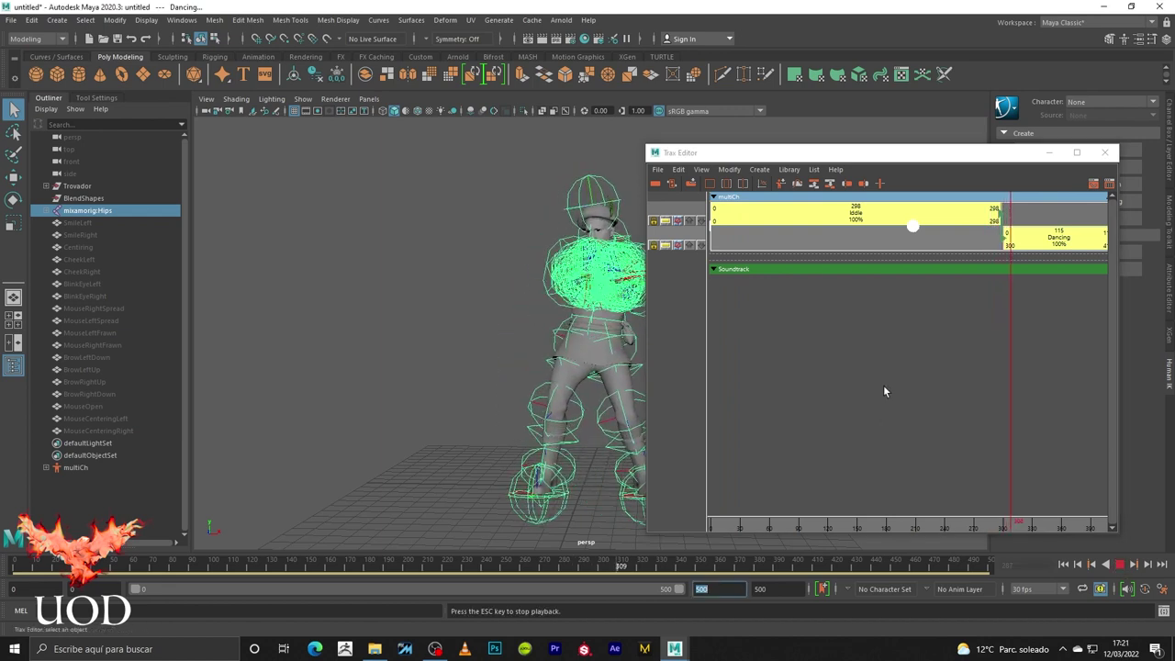
key("Escape")
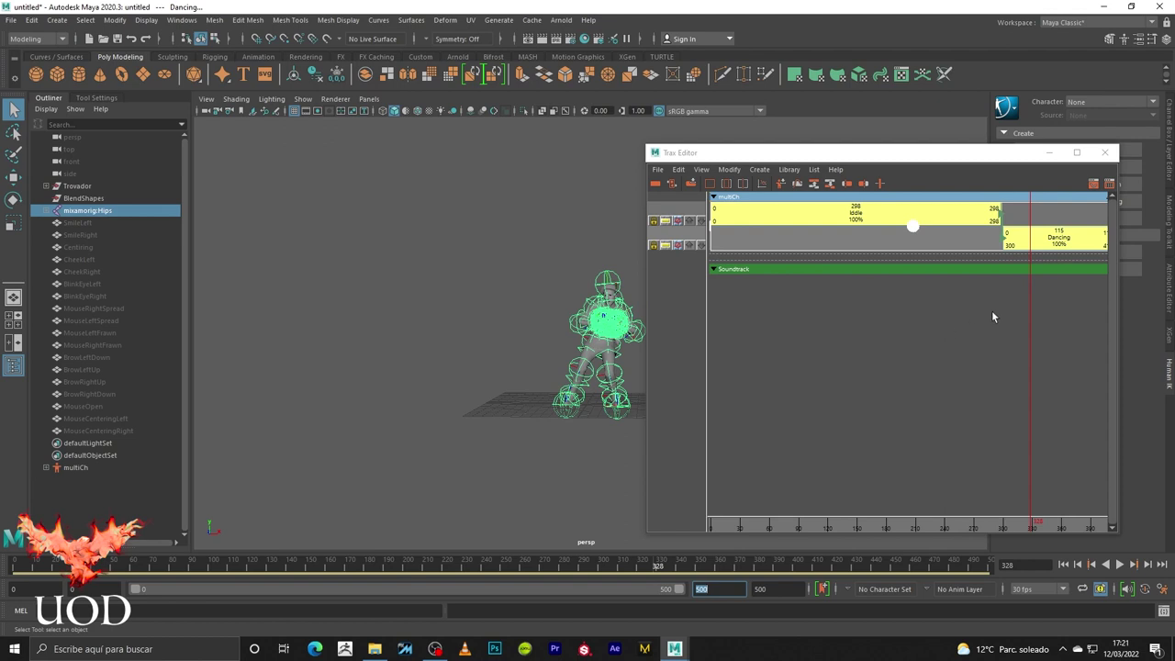
- Move Dancing to start at frame 306, scrub back to about 297, and preview the transition
middle_click_drag(991, 310, 897, 333, "alt")
left_click_drag(984, 246, 990, 248)
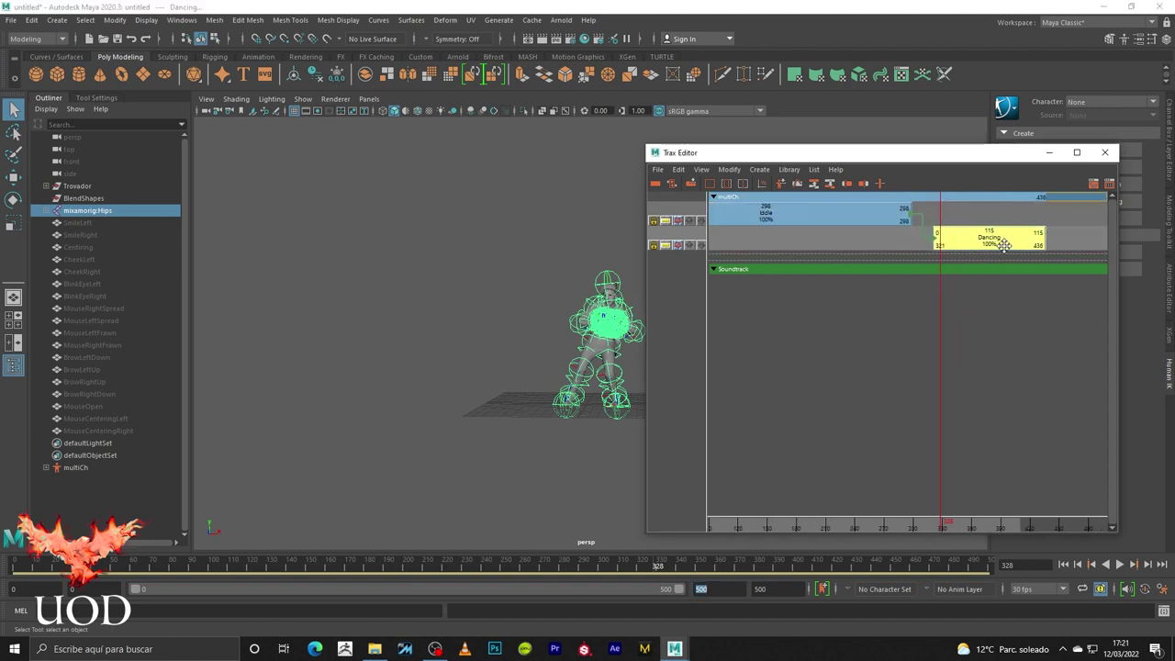
mouse_move(941, 214)
left_mouse_down()
mouse_move(910, 214)
mouse_move(919, 219)
left_mouse_up()
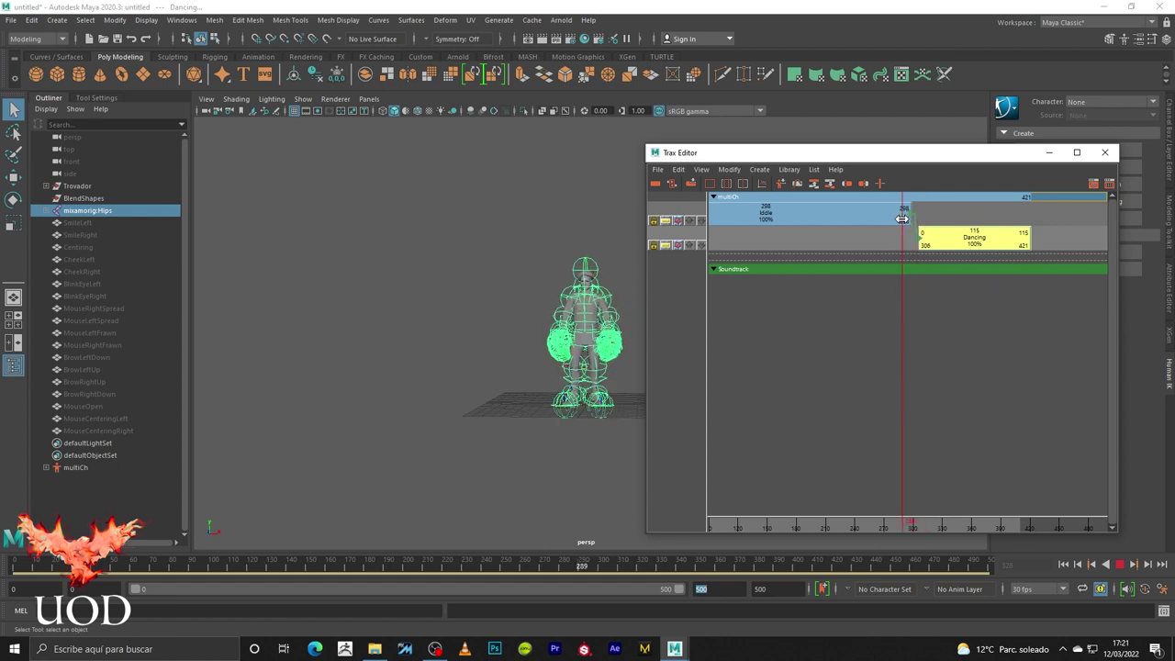
left_click(1105, 564)
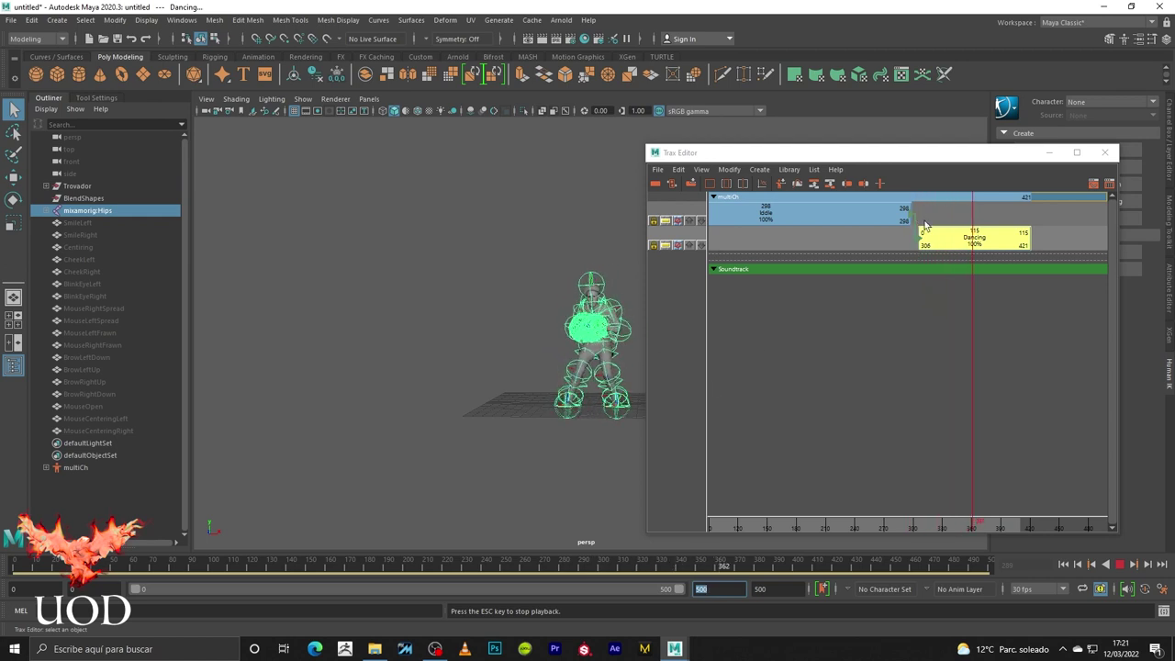
left_click(1121, 566)
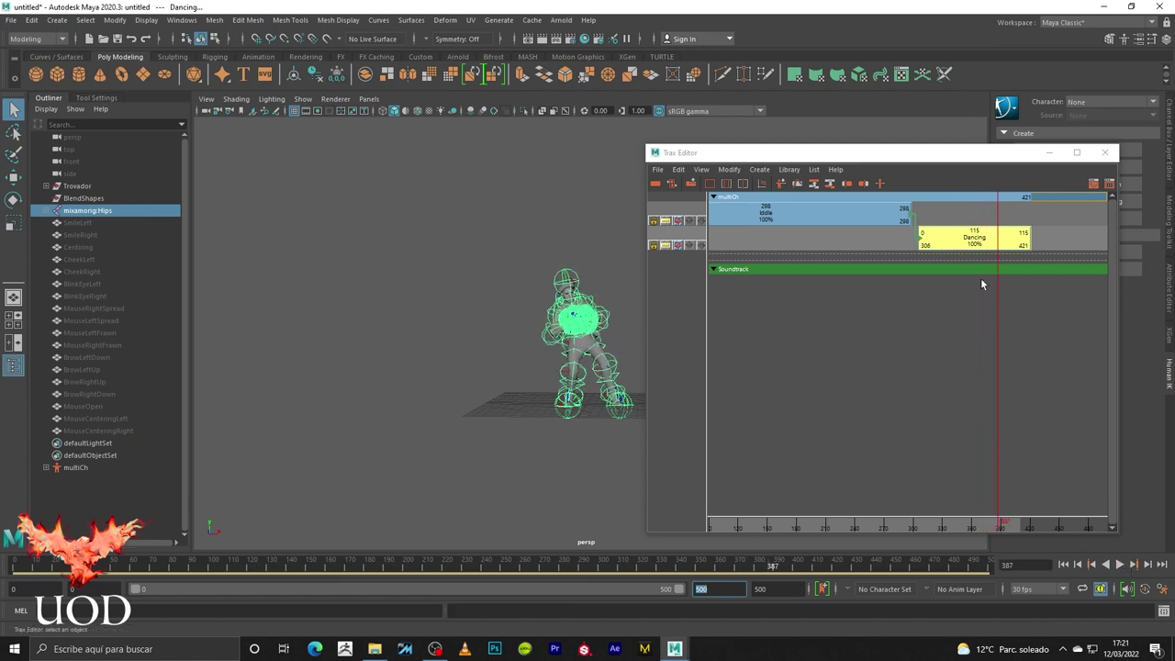
- Shift Dancing to start at frame 307, play the transition, stop, and select the Idle clip
left_click(938, 237)
mouse_move(938, 236)
left_mouse_down()
mouse_move(954, 237)
mouse_move(914, 216)
mouse_move(993, 237)
mouse_move(904, 222)
left_mouse_up()
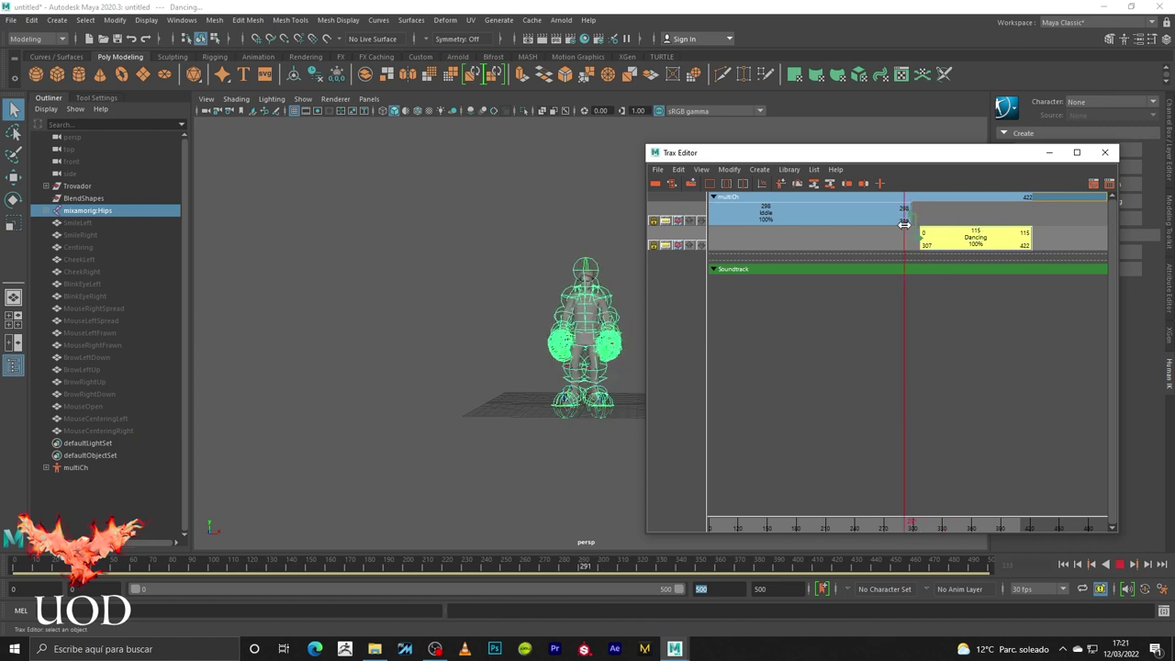
left_click(1120, 564)
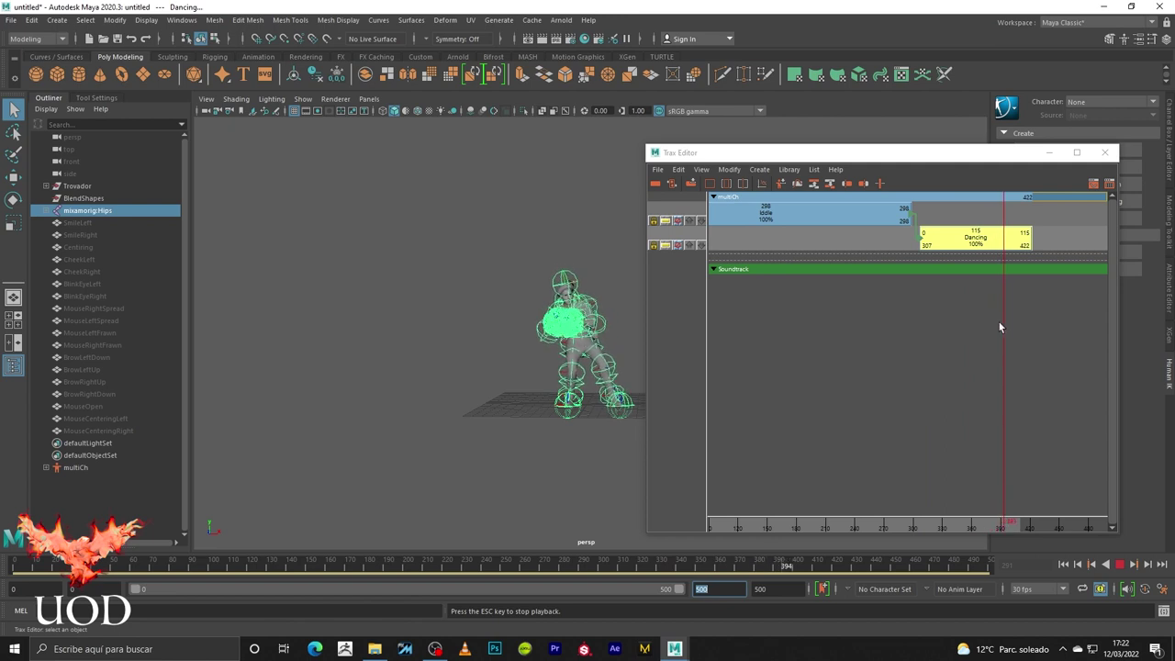
key("Escape")
left_click(919, 335)
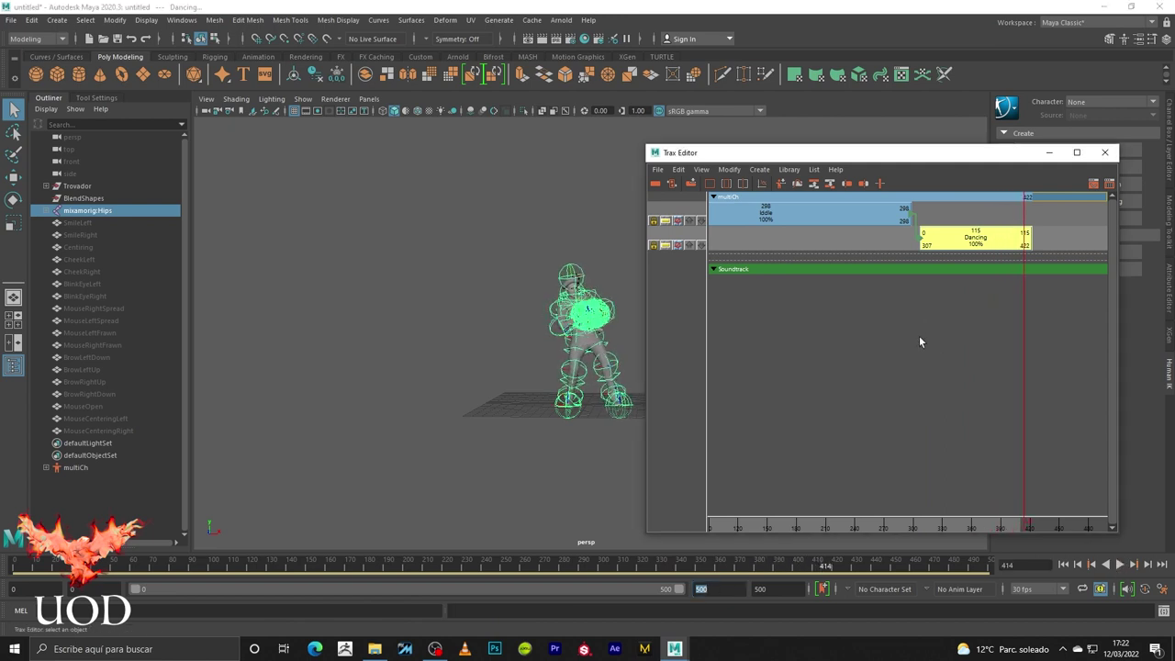
left_click(829, 217)
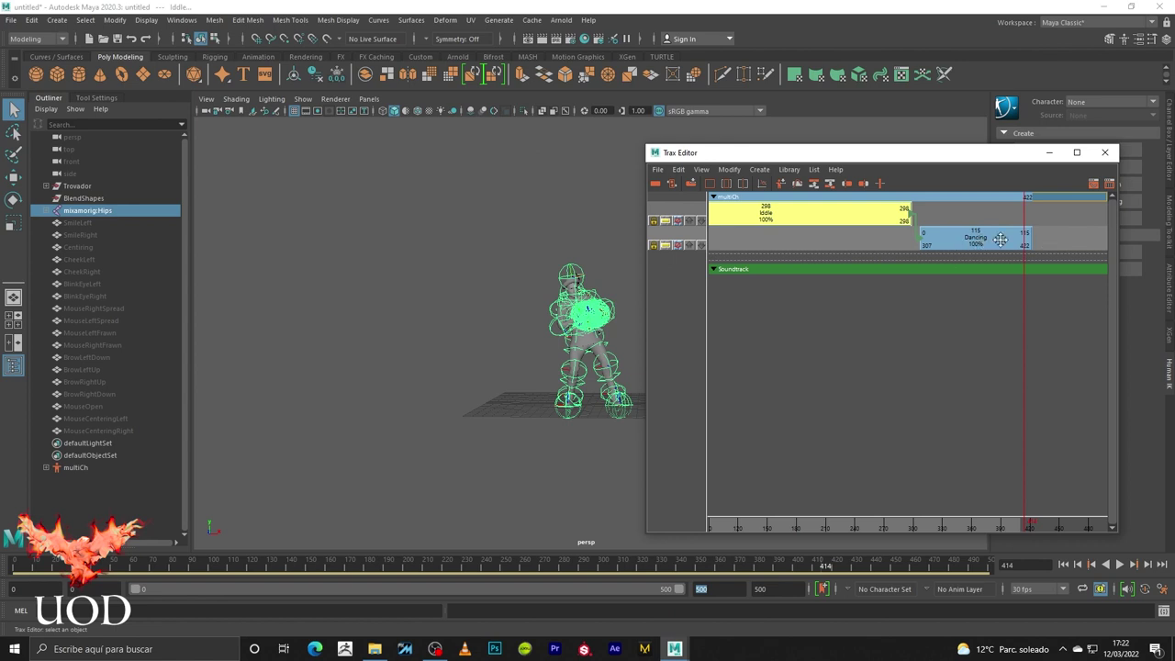
- Paste a copy of the Idle clip and place it on the top track at frame 424, right after Dancing
key("ctrl+v")
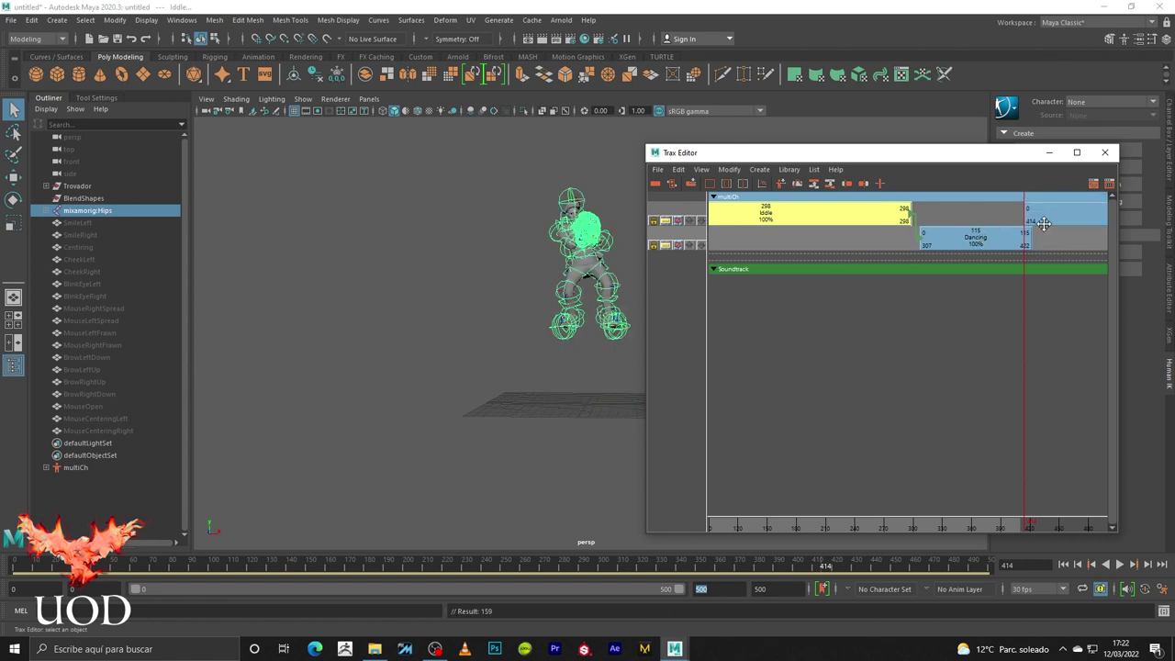
left_click_drag(1055, 221, 1059, 220)
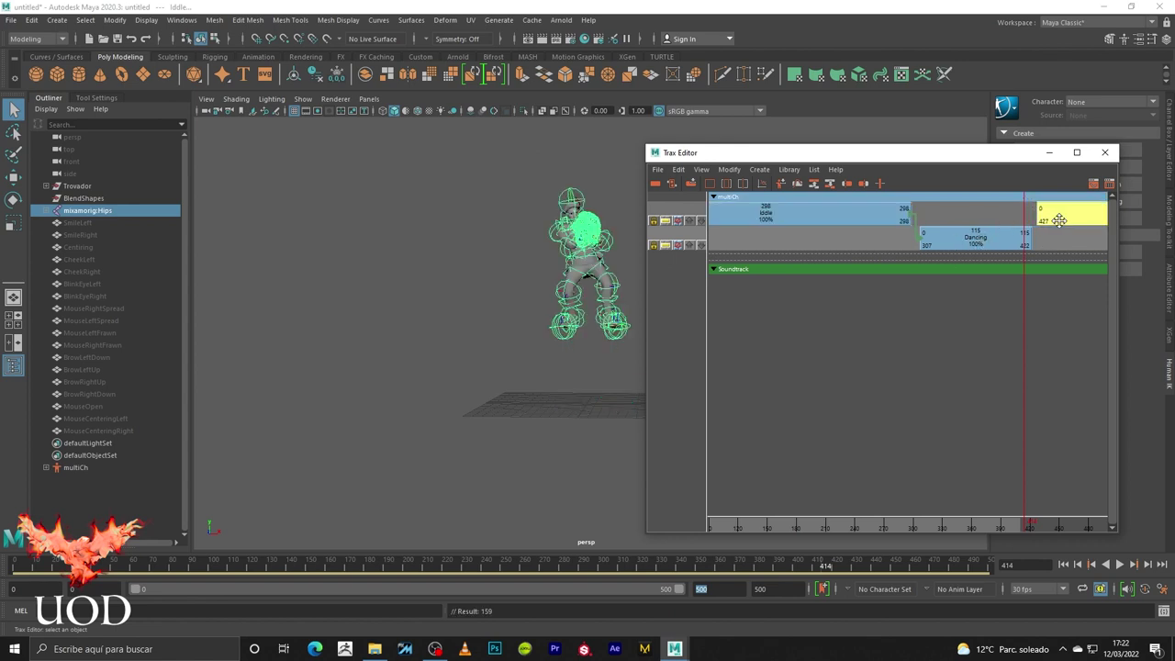
left_click(1007, 245)
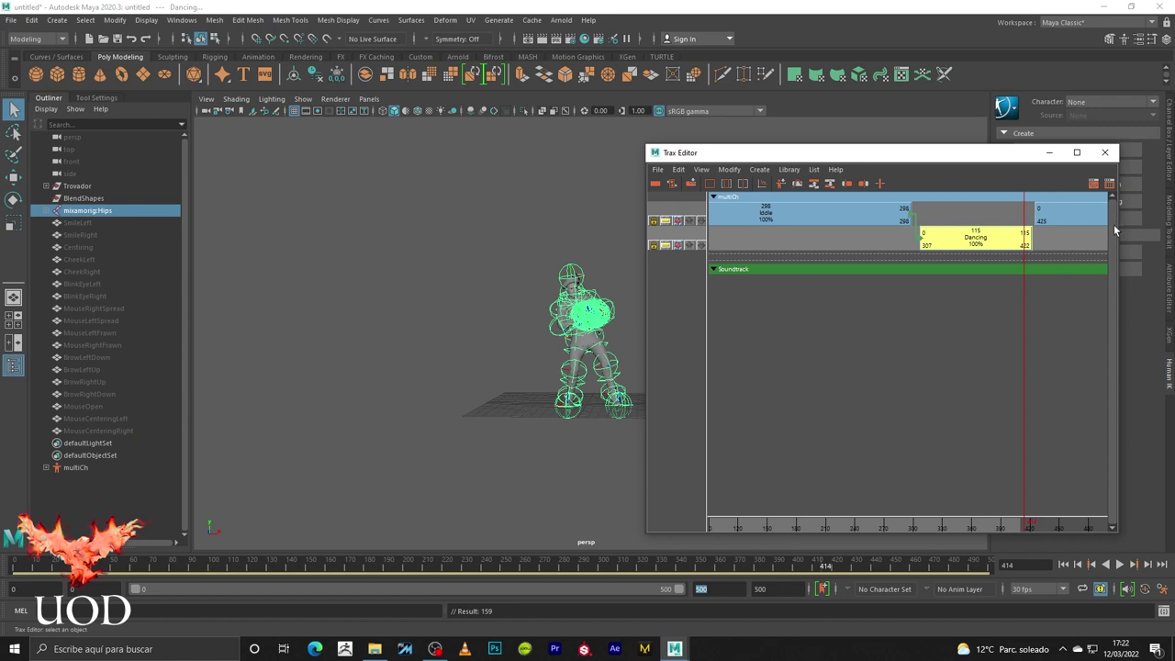
left_click(1071, 220)
left_click_drag(1070, 220, 992, 221)
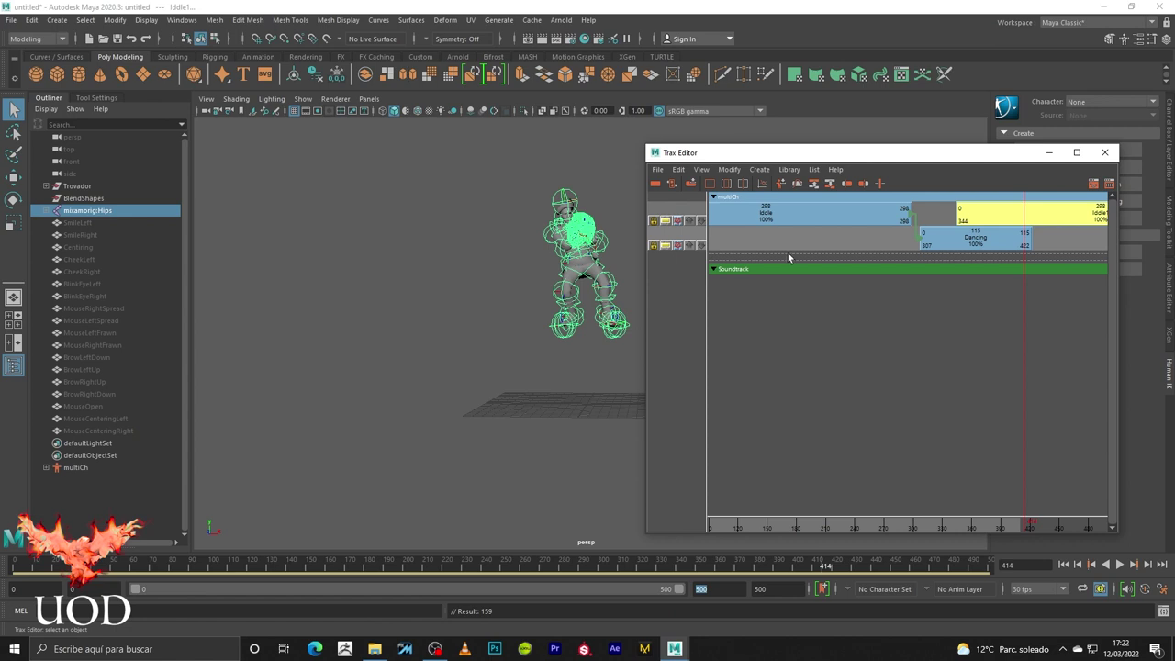
left_click_drag(981, 218, 1058, 220)
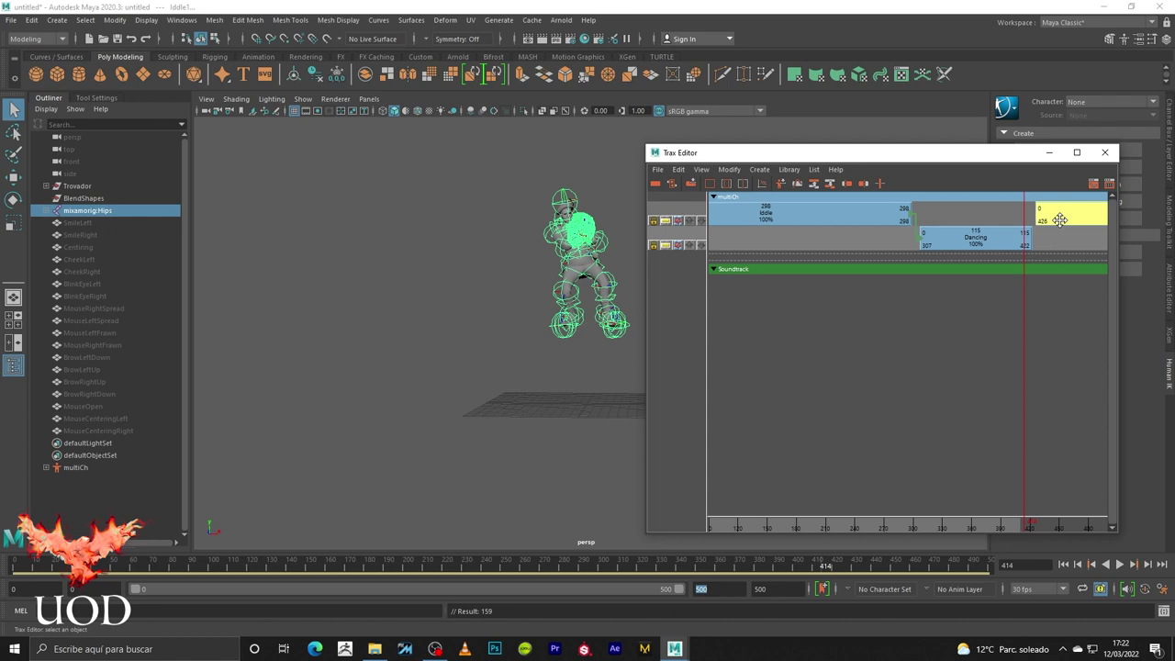
left_click(976, 237)
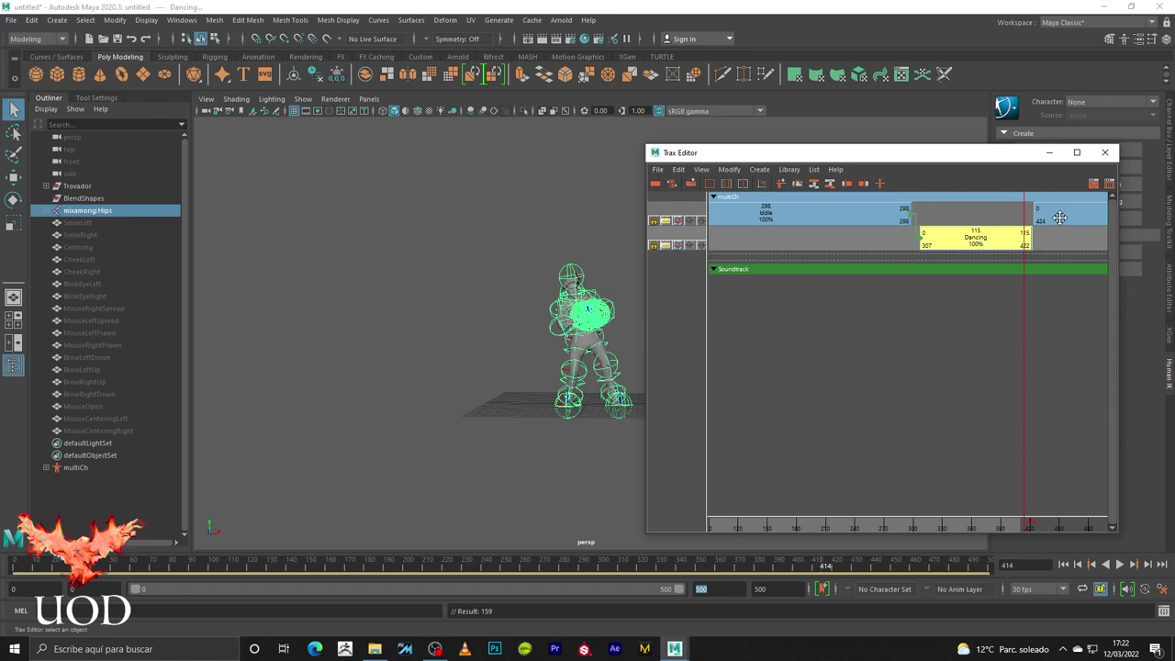
- Blend Dancing into the second Idle clip, then play the sequence from frame 290
left_click(1059, 216, "shift")
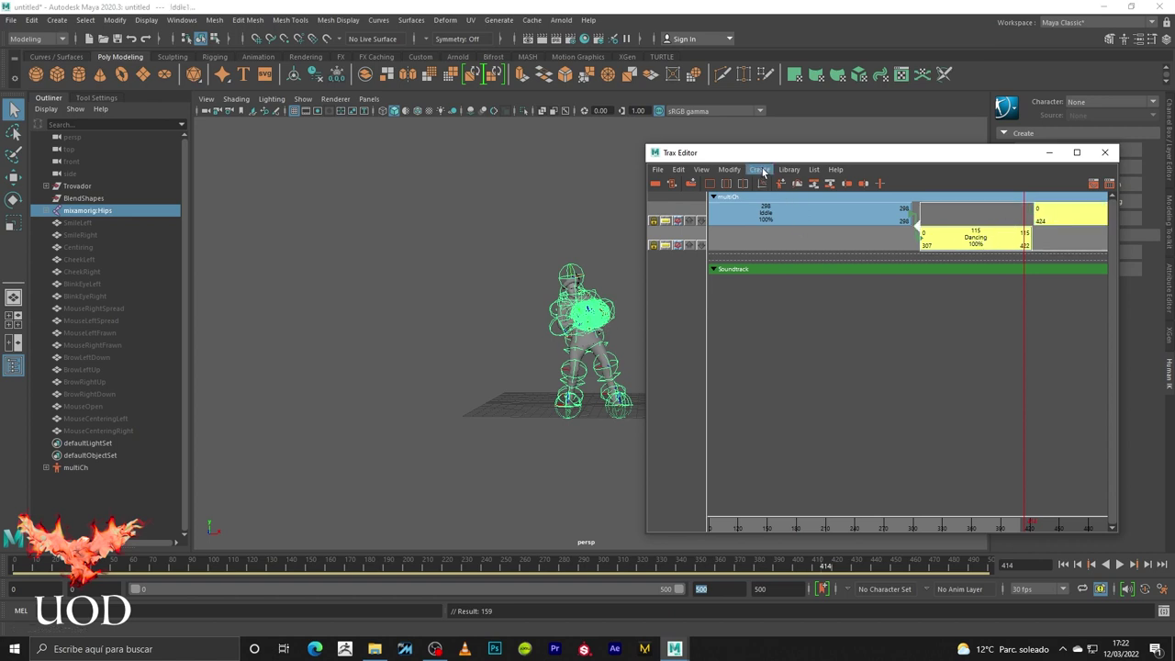
left_click(759, 169)
left_click(770, 241)
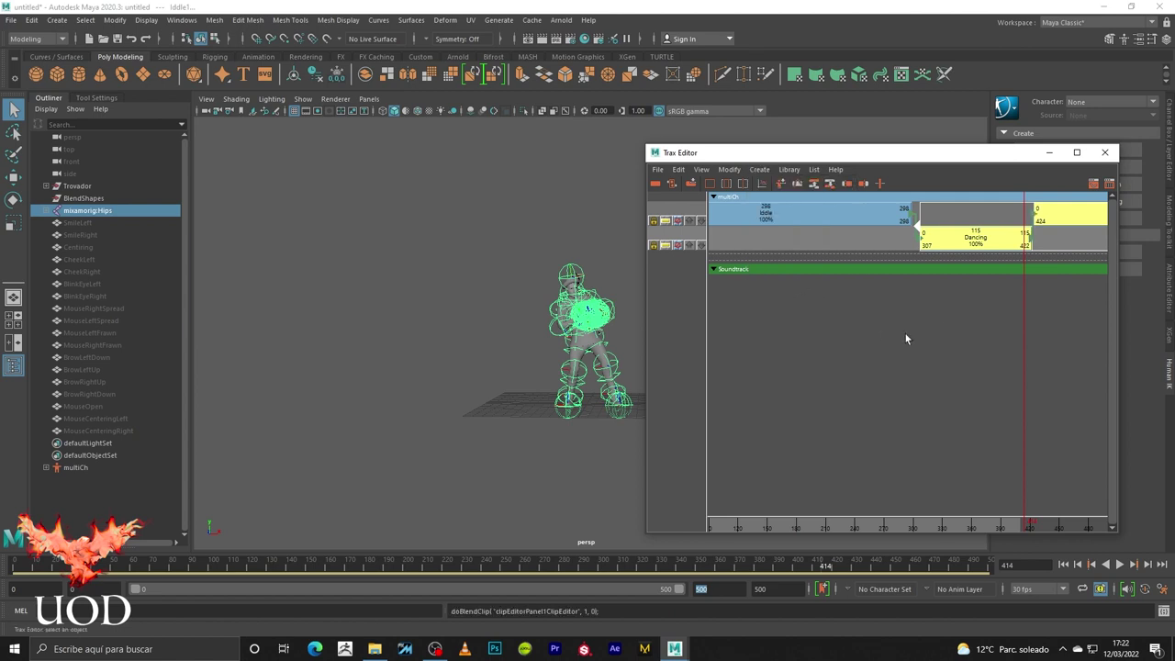
left_click(1059, 215)
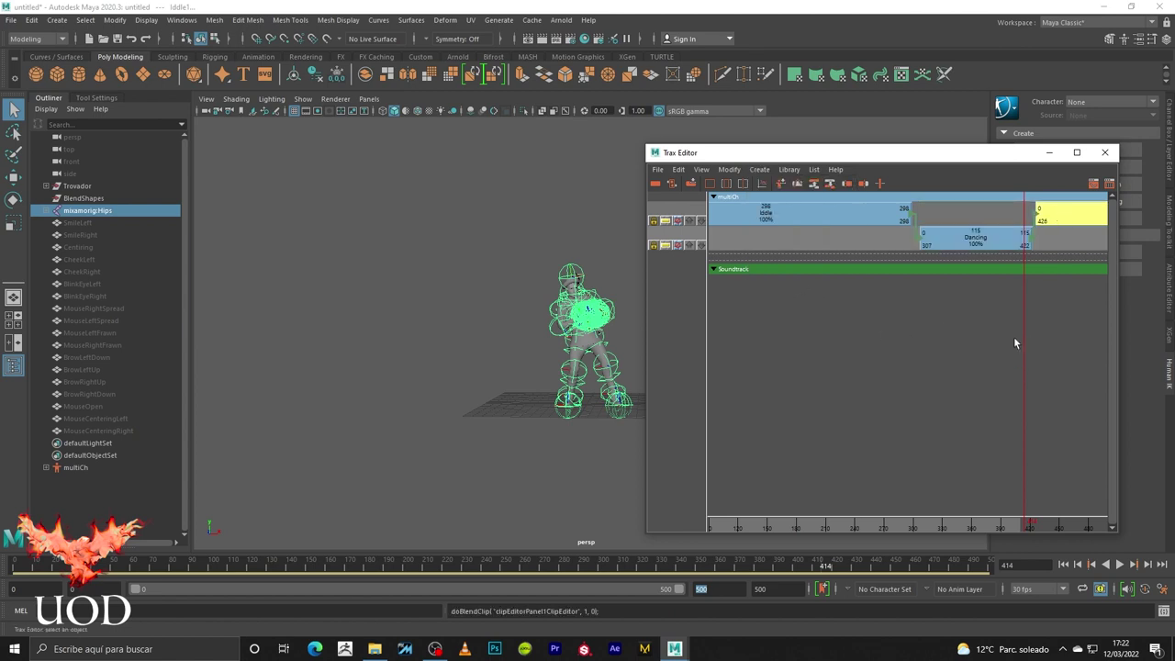
left_click_drag(1026, 332, 904, 340)
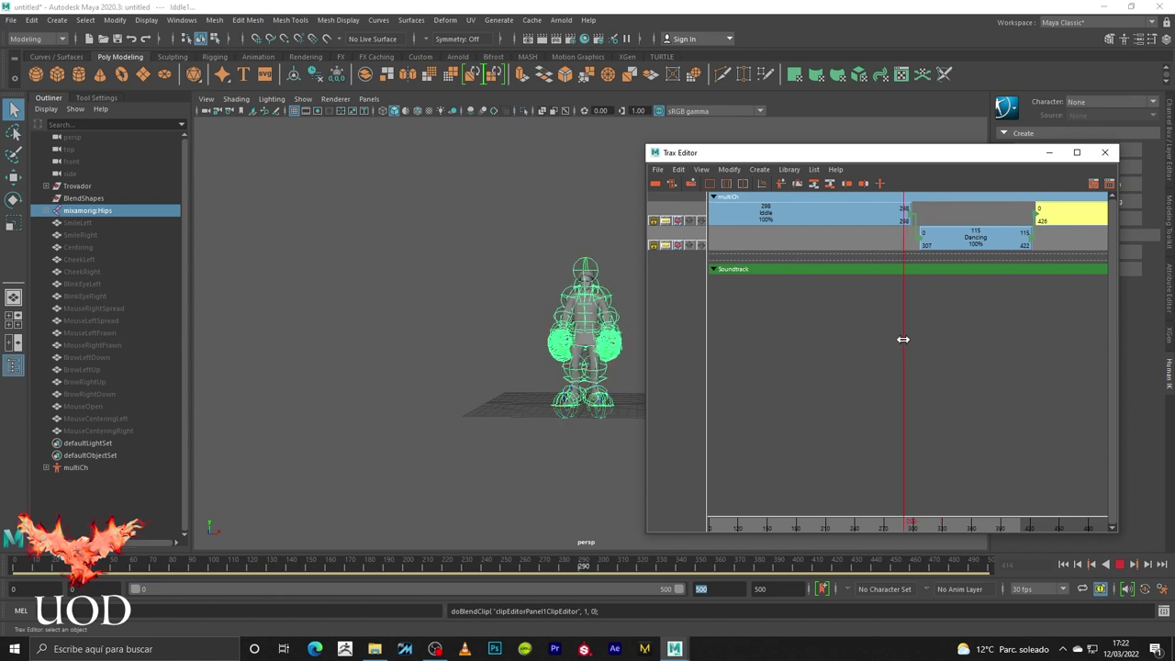
left_click(1107, 567)
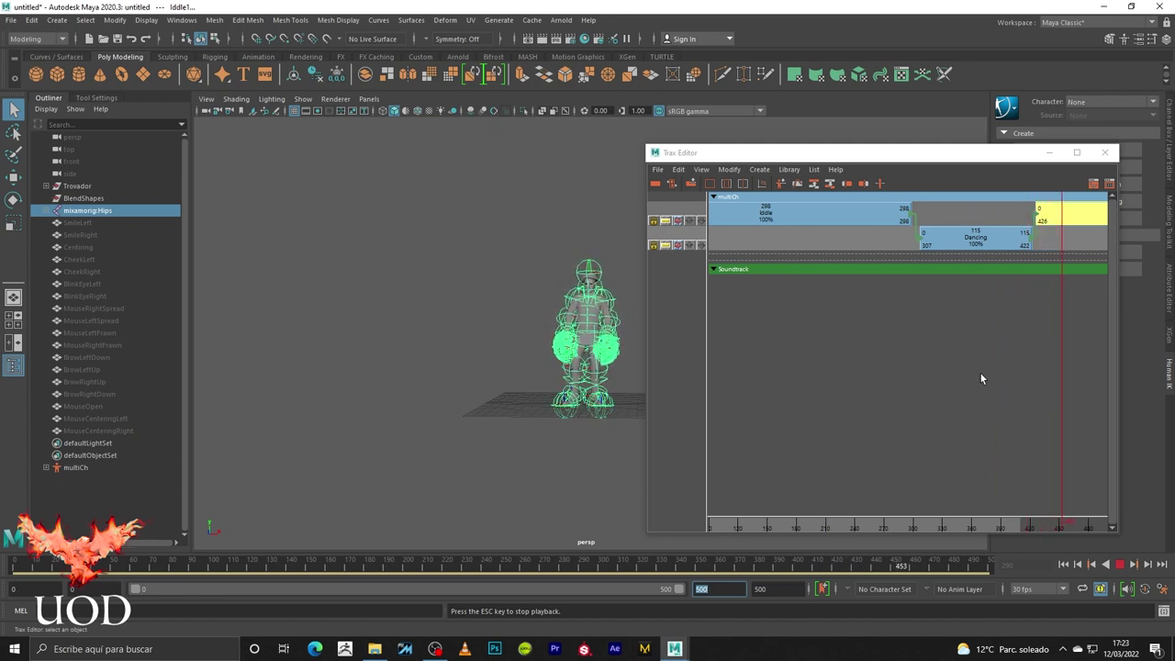
- Shift the second Idle clip to start at frame 430, then play and stop the sequence
left_click(1120, 564)
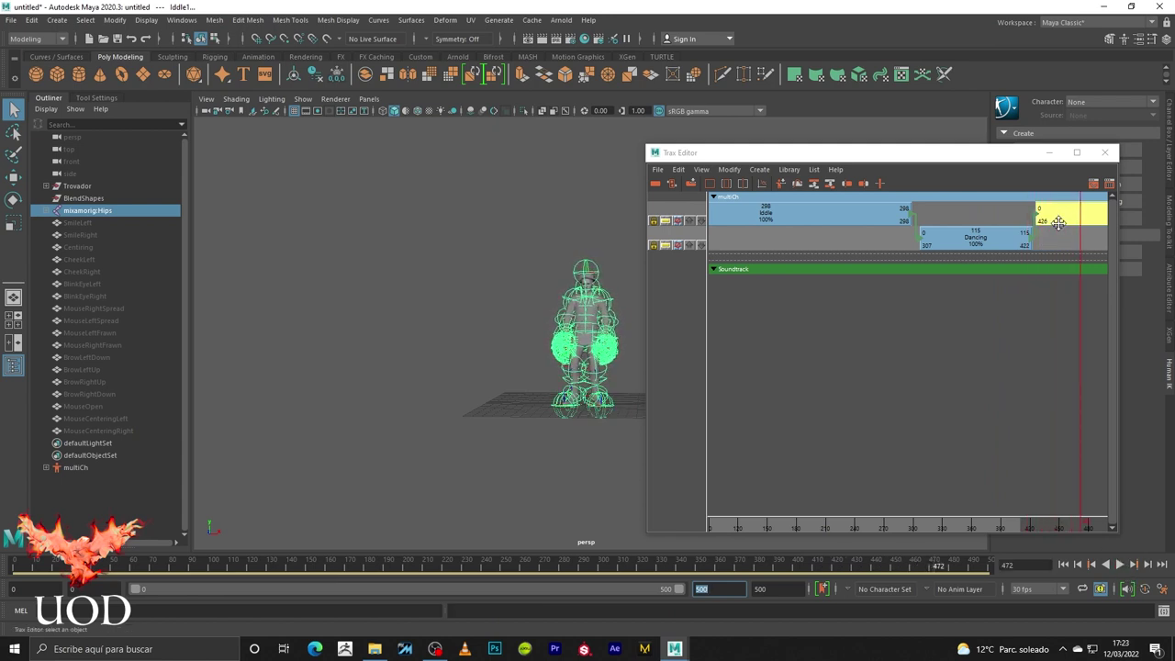
left_click_drag(1059, 222, 1062, 222)
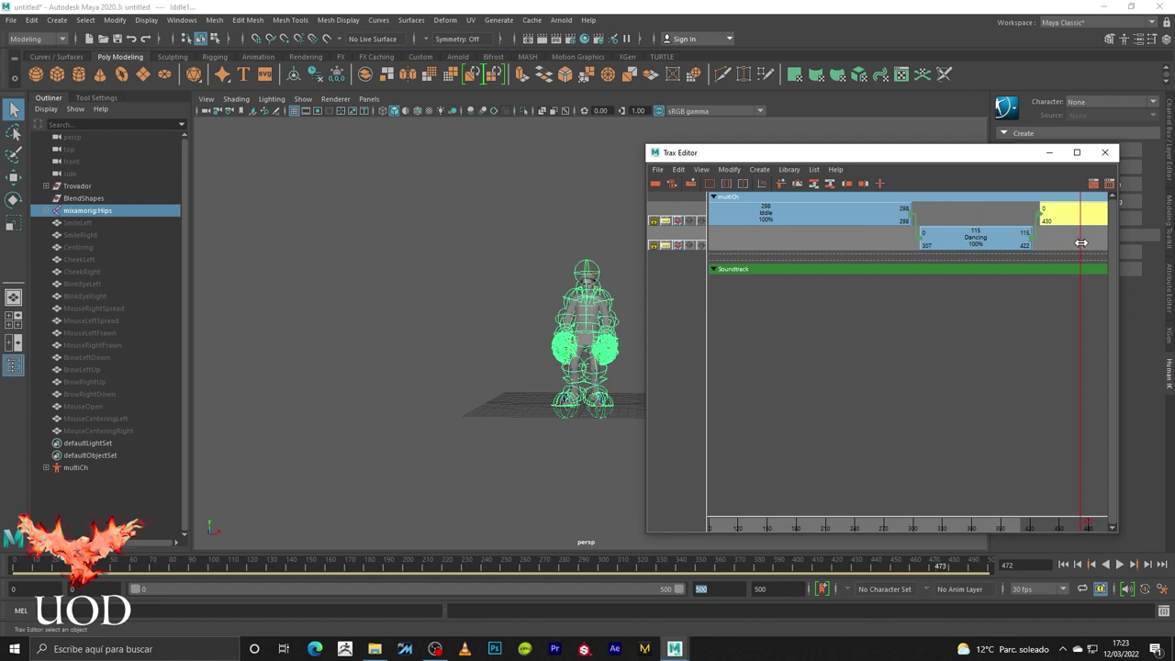
key("alt+v")
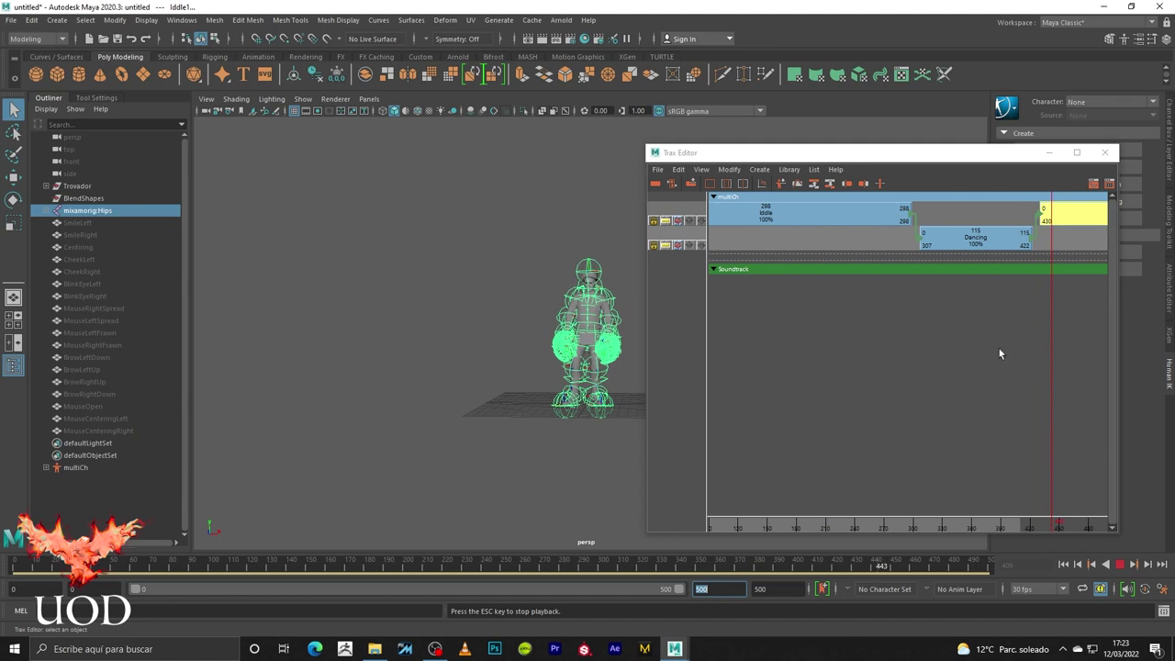
key("Escape")
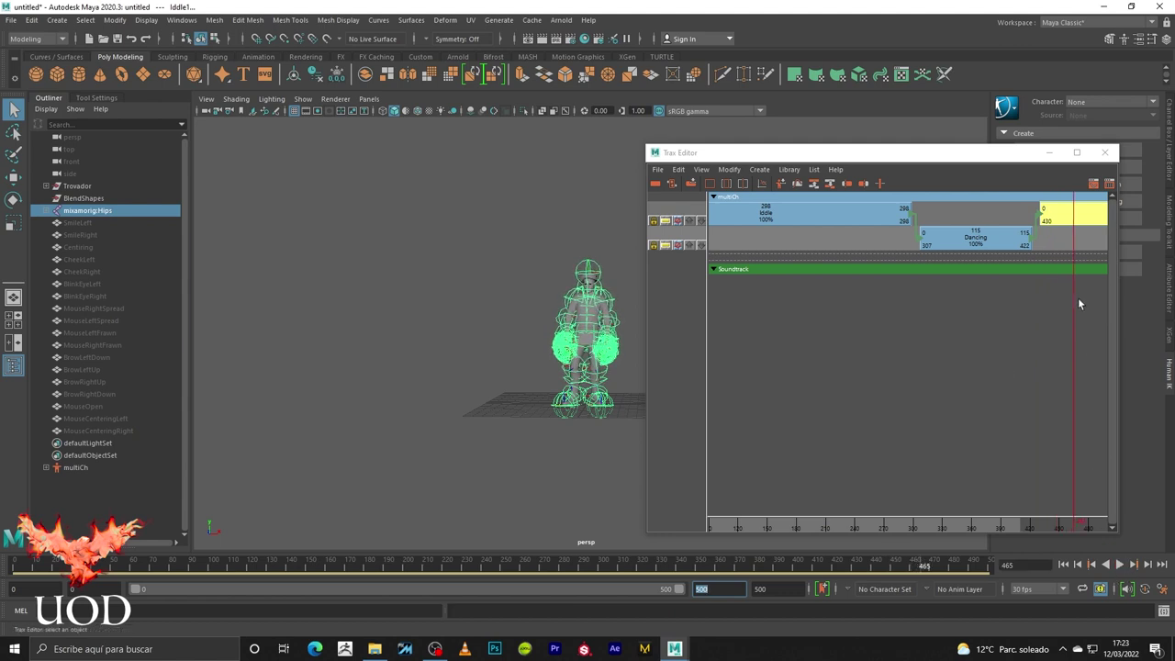
- Scrub back to about frame 412, keep the second Idle clip at 430, and play through the blend
left_click_drag(1074, 299, 1021, 309)
left_click_drag(1062, 220, 1059, 221)
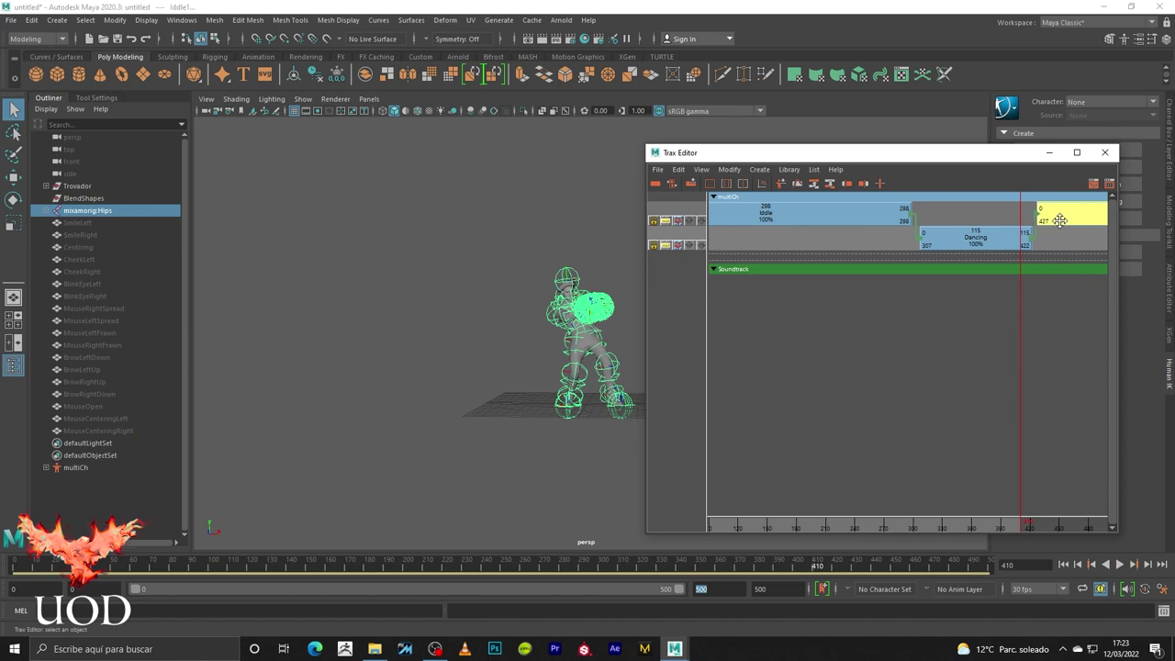
key("alt+v")
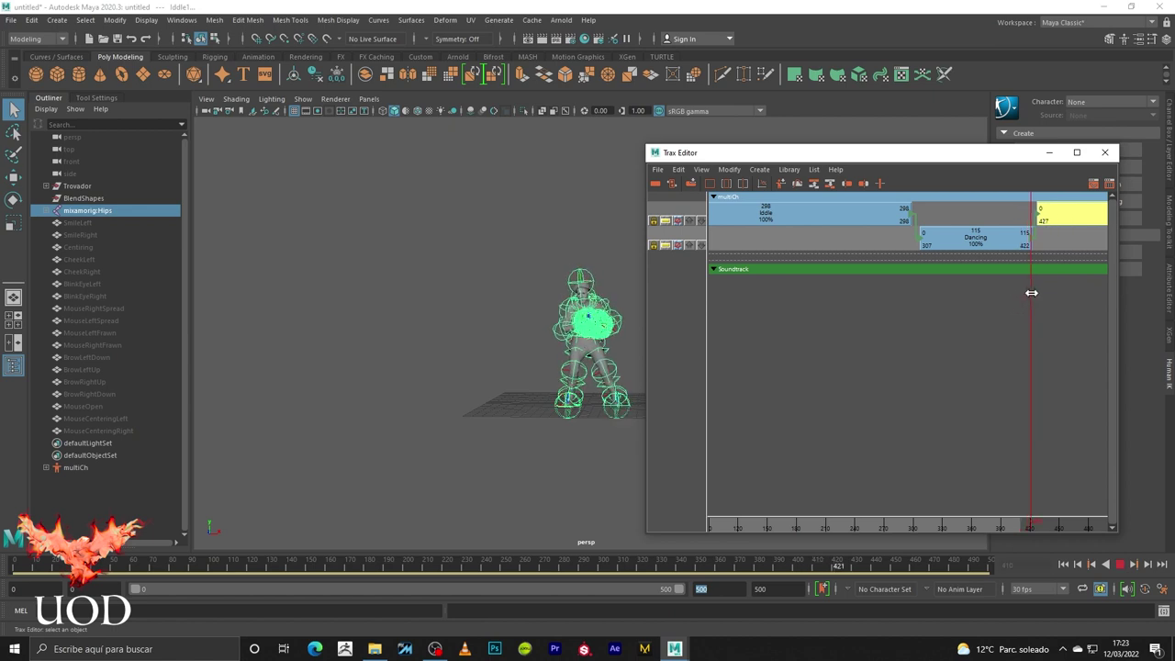
left_click_drag(1038, 294, 1021, 292)
left_click_drag(1062, 218, 1066, 217)
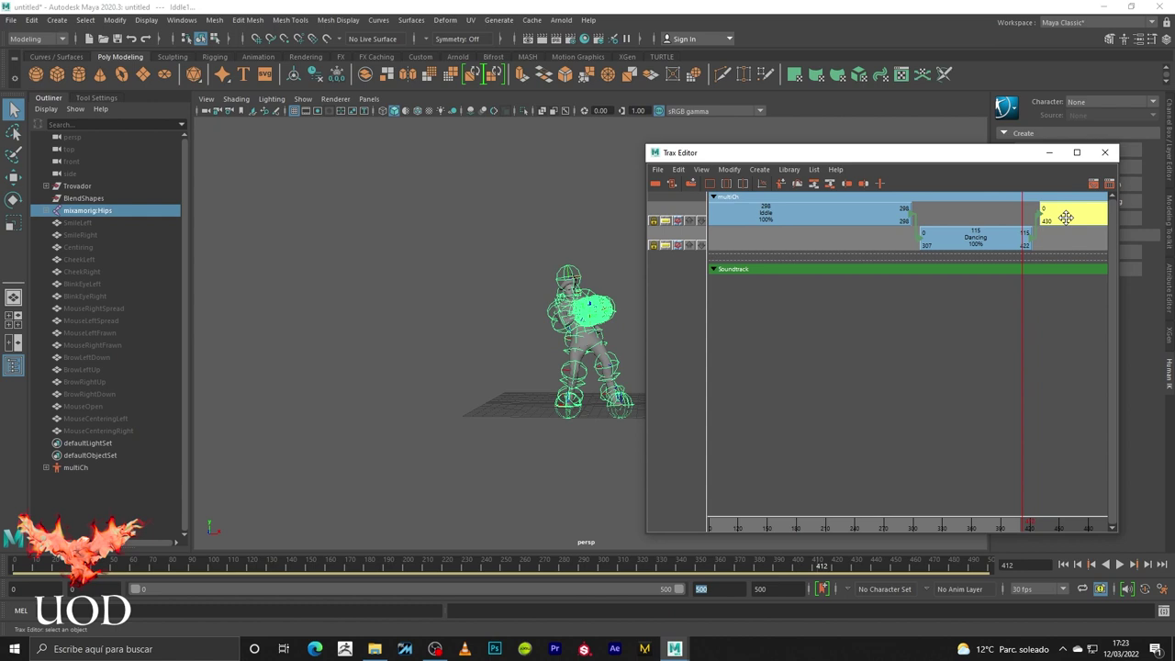
left_click(1118, 563)
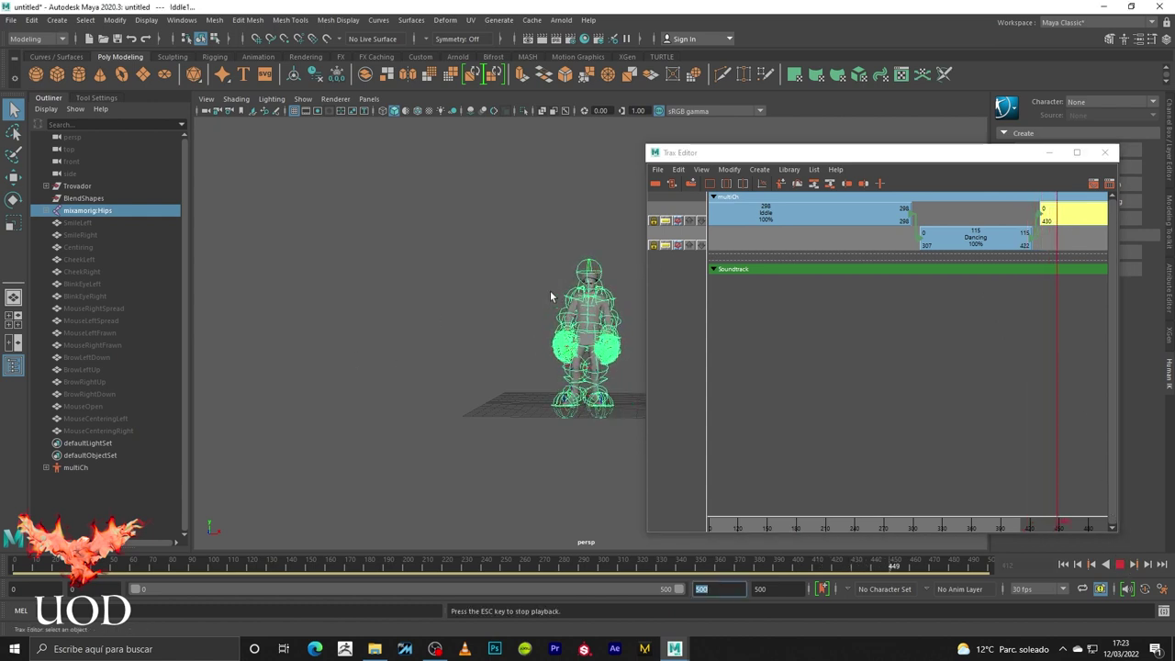
key("Escape")
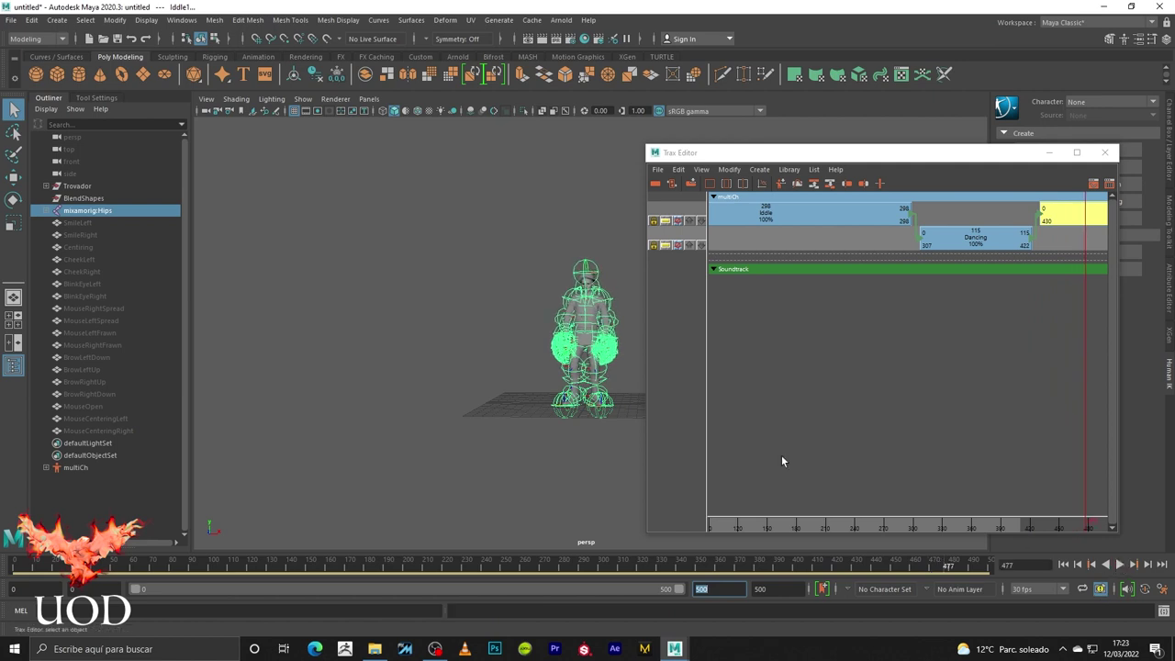